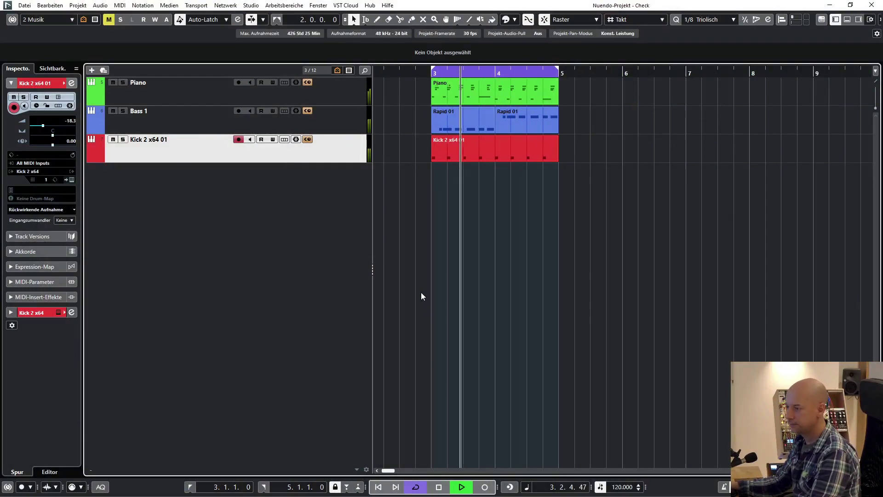
Set the project tempo to 130 BPM and play back the loop to hear the effect on the parts.
key(space)
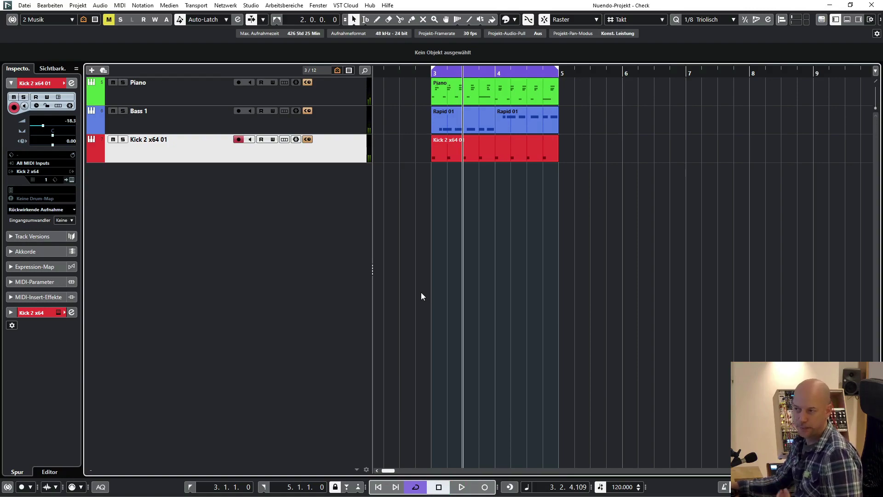
click(623, 487)
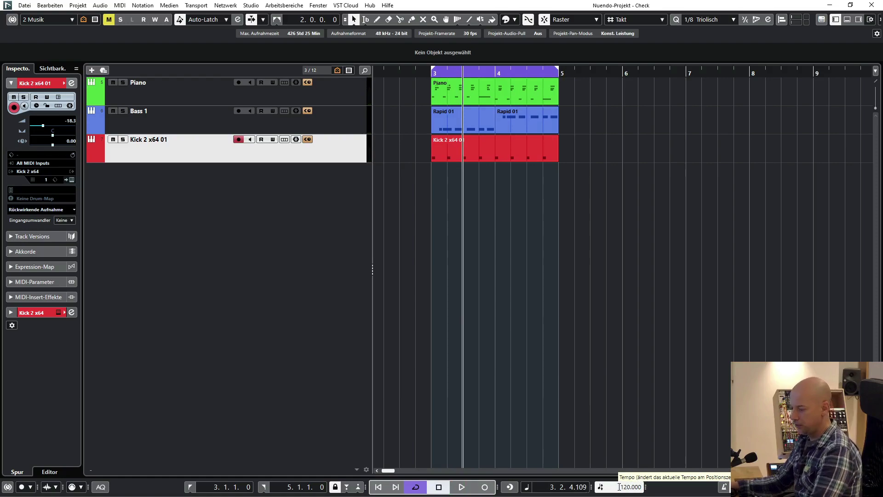
text(130)
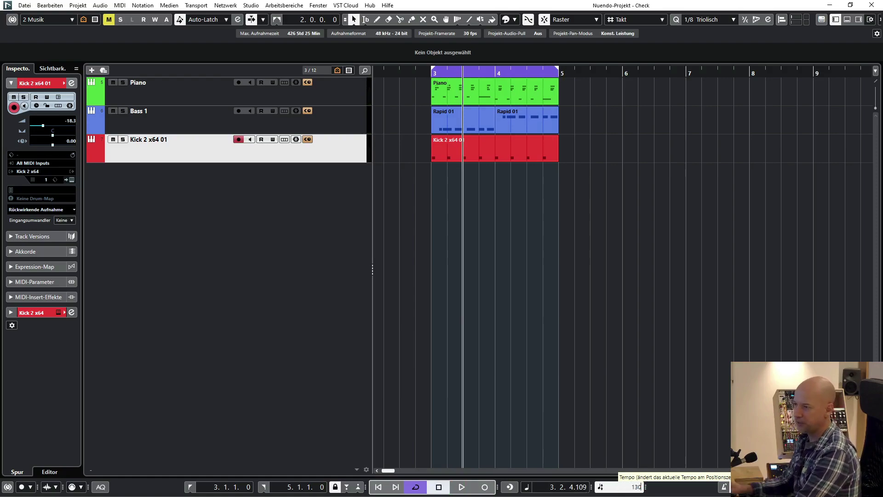
key(Return)
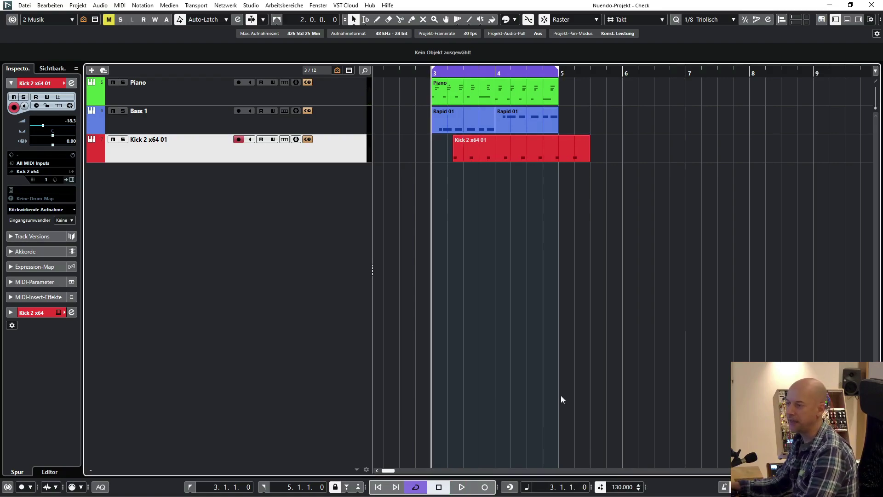
key(space)
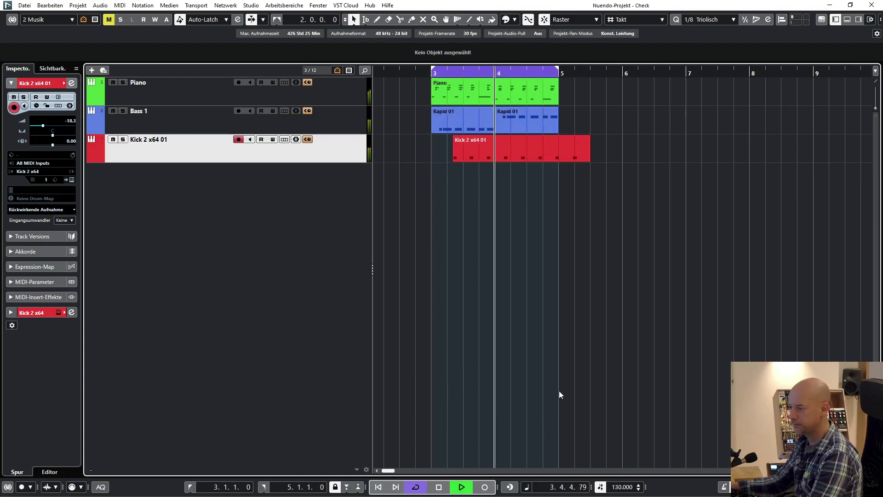
key(space)
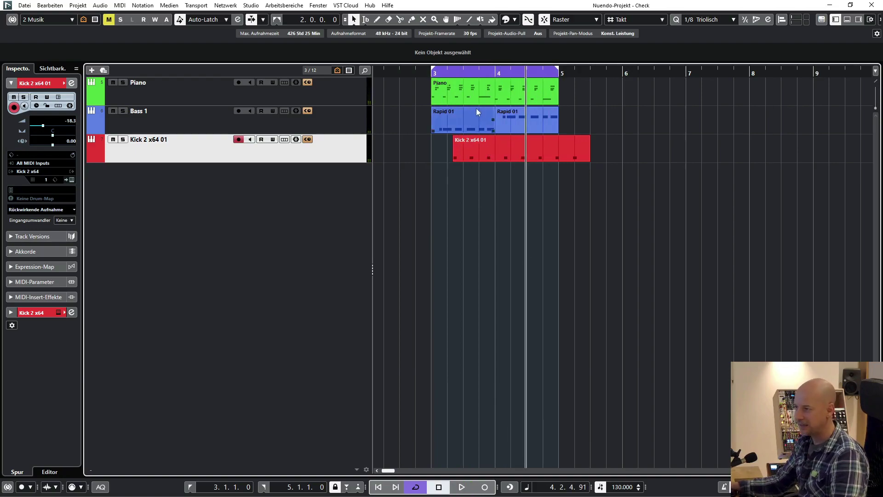
Move the Kick 2 x64 01 part back to the loop start at 3.1.1.0 and play the loop.
click(506, 148)
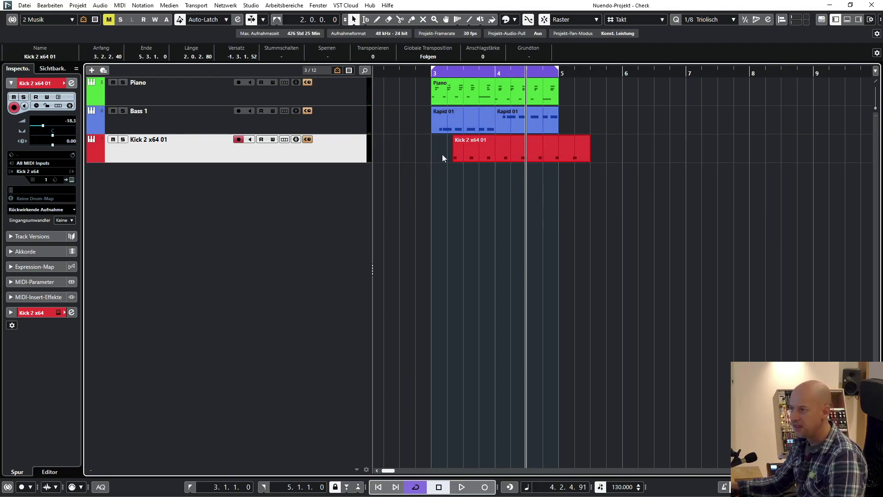
drag(490, 148, 479, 149)
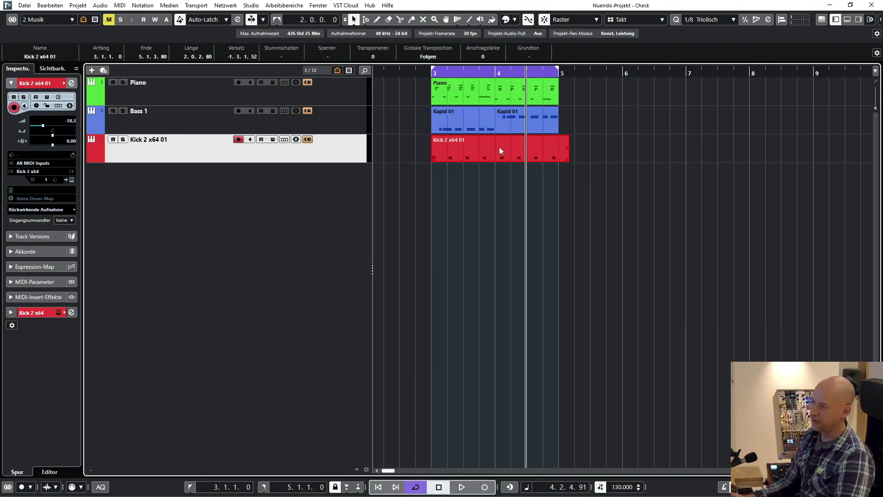
key(space)
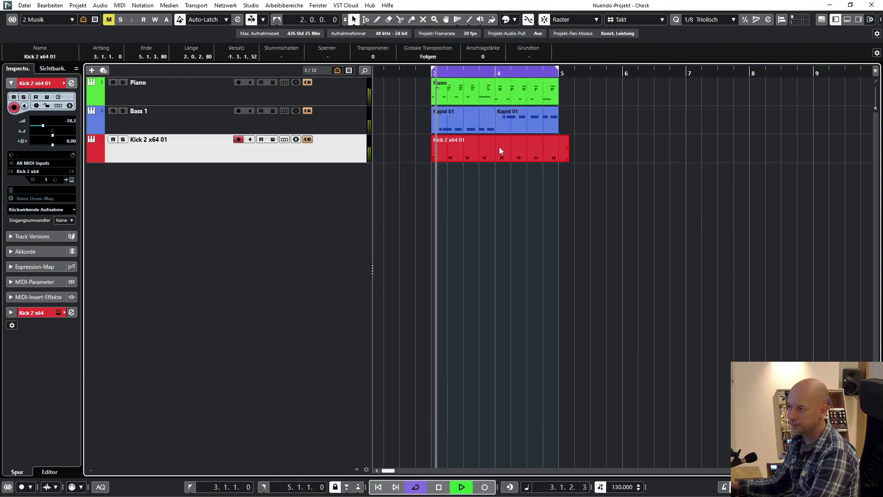
key(space)
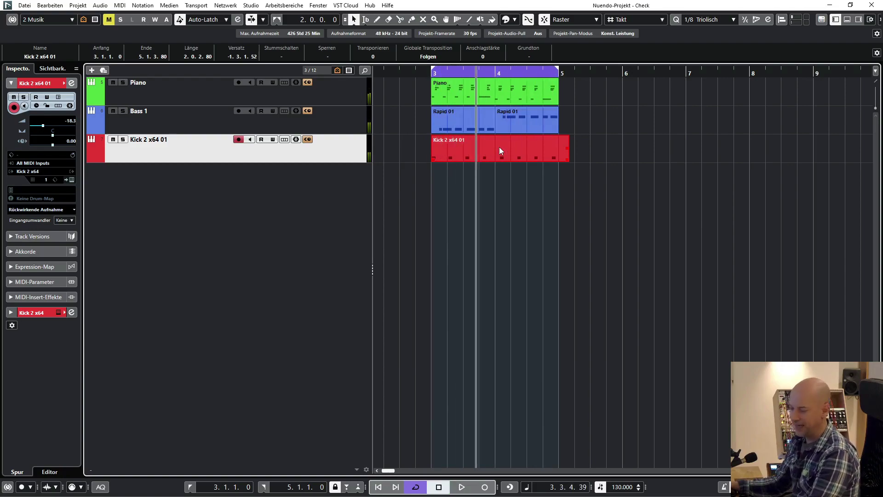
Undo the kick part's move and the tempo change.
key(ctrl+z)
key(ctrl+z)
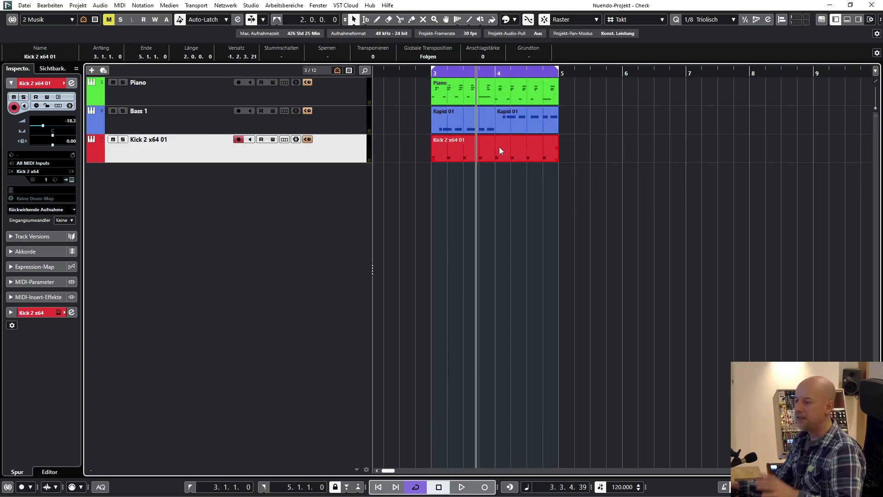
Compare the time base setting (musical or linear) of the Piano, Bass 1 and Kick 2 x64 01 tracks.
click(358, 99)
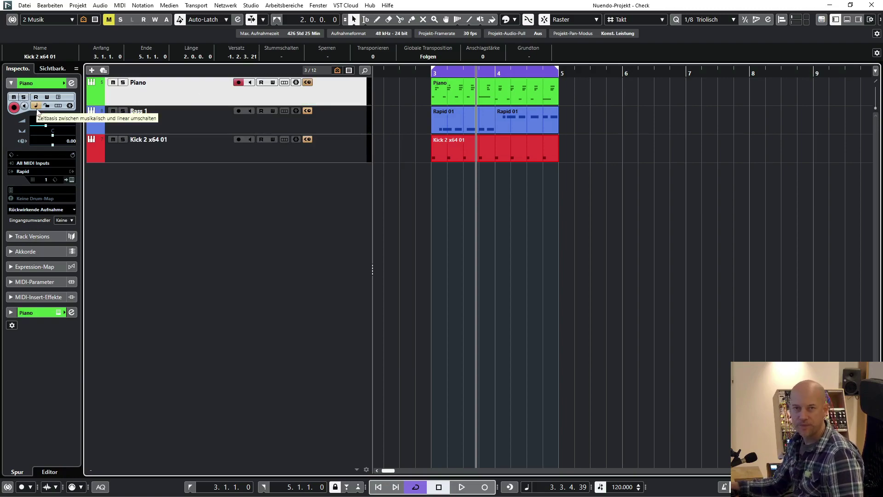
click(187, 124)
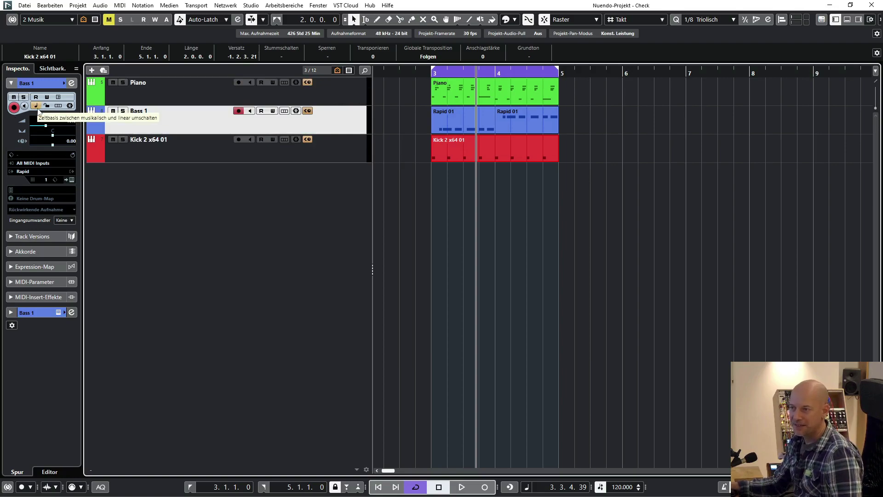
click(108, 149)
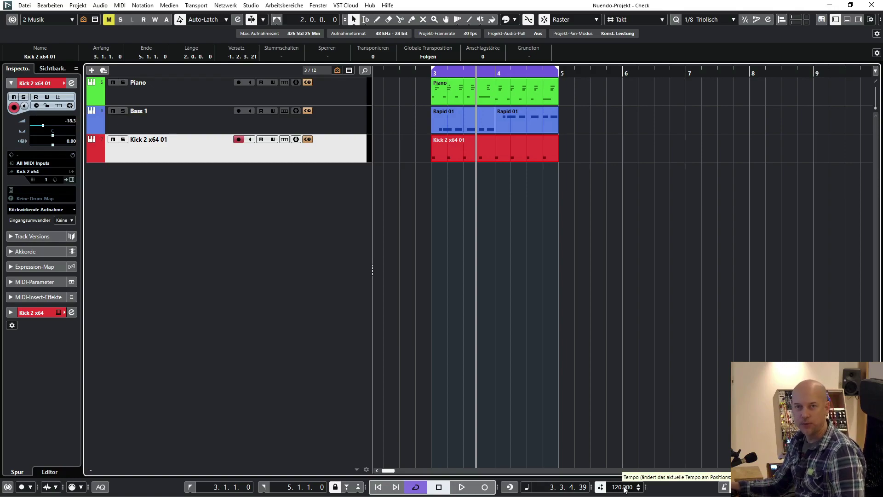
click(181, 95)
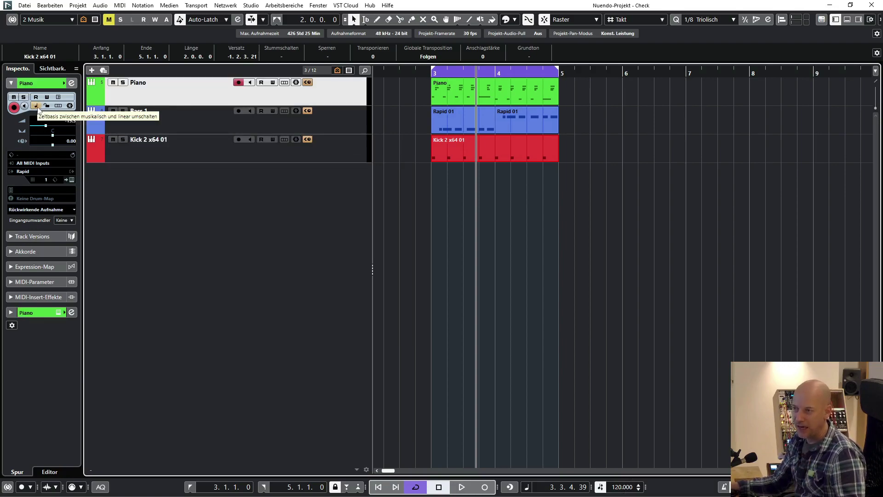
click(445, 94)
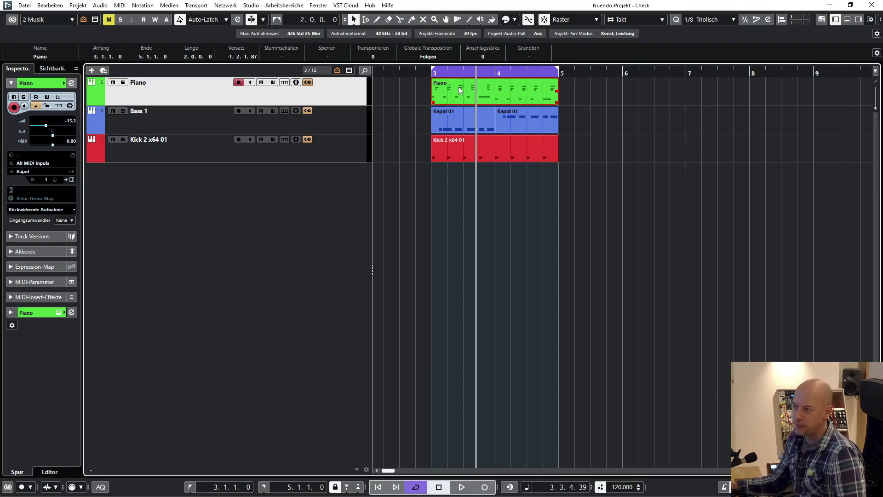
click(270, 156)
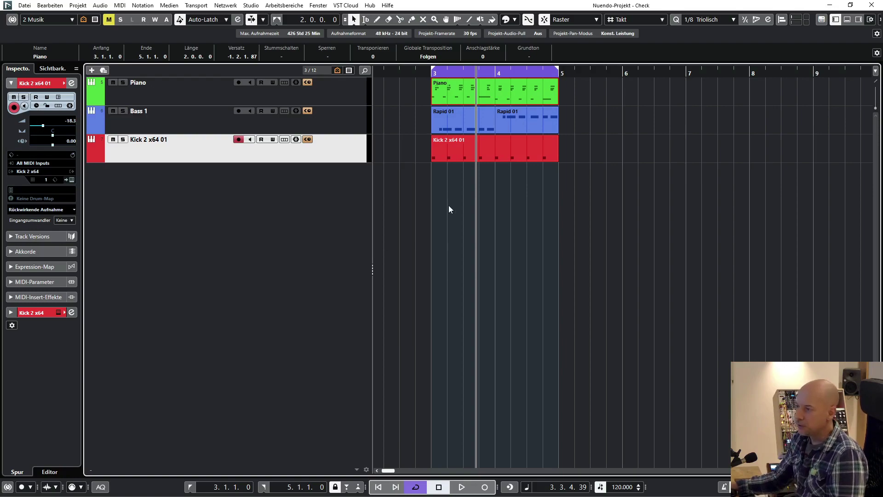
Add one ruler track (Lineal) and place it above the Piano track.
right_click(296, 204)
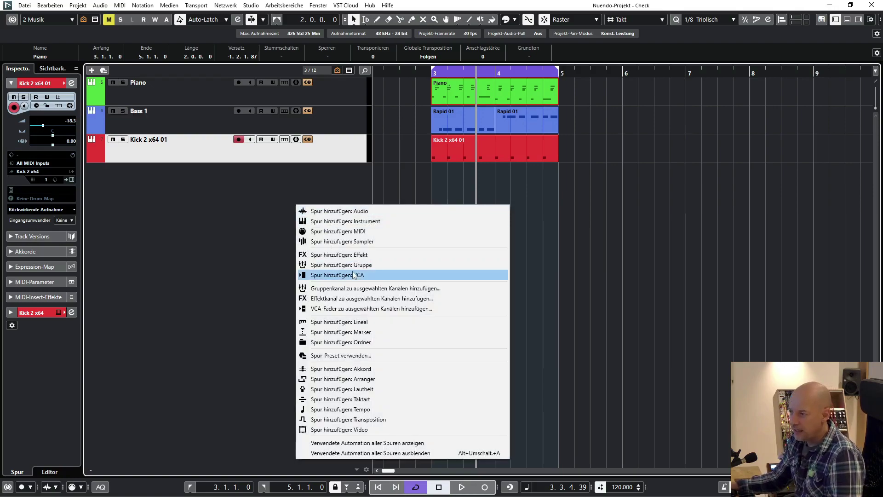
click(346, 323)
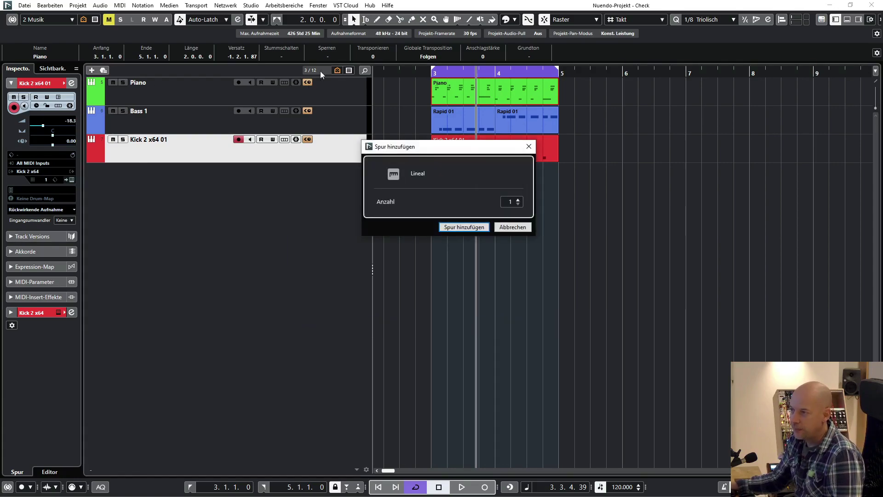
key(Return)
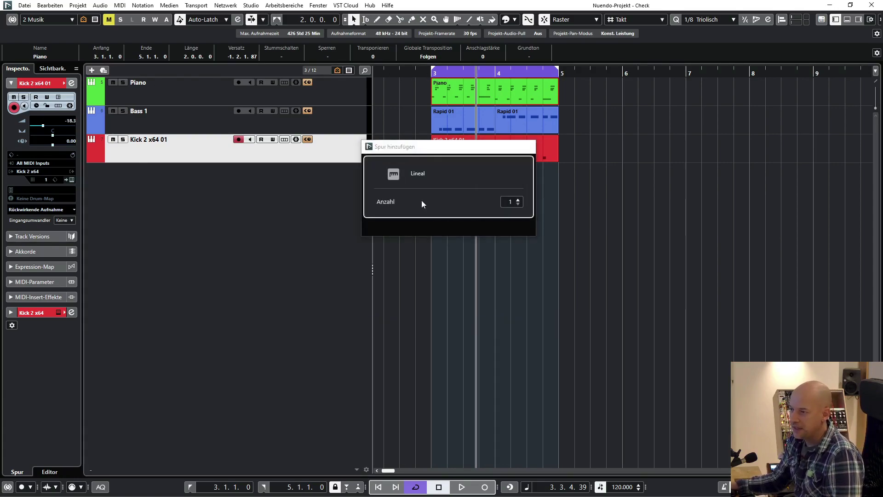
drag(98, 164, 106, 86)
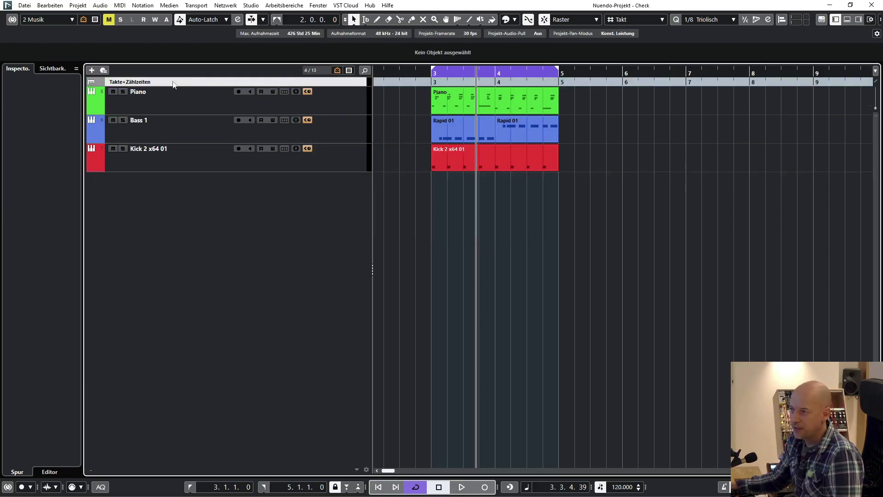
Set the ruler track's format to Timecode and return the playhead to the loop start.
click(135, 82)
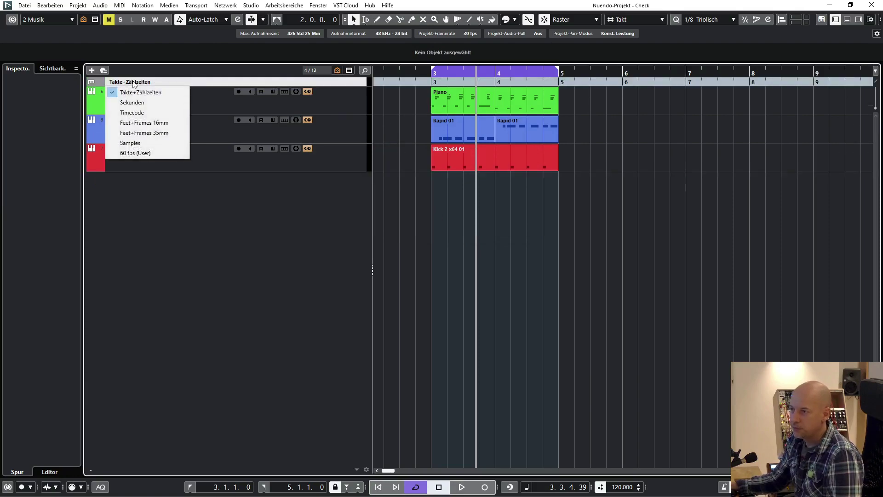
click(133, 113)
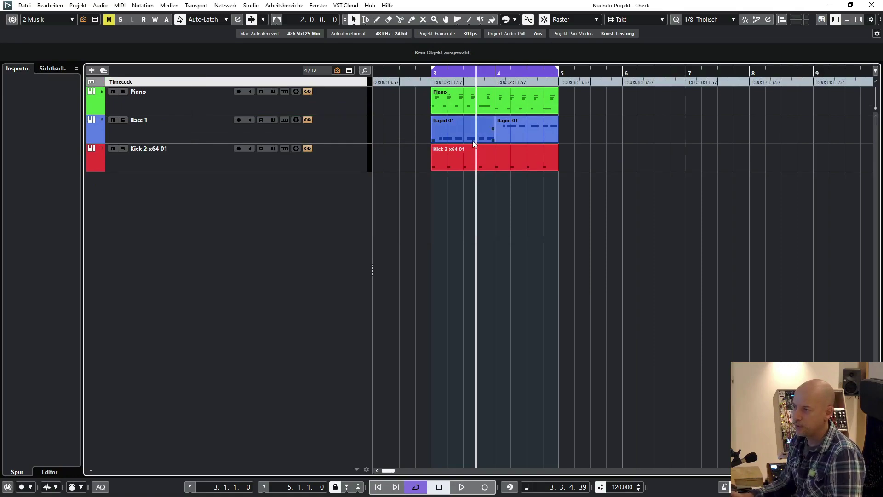
key(space)
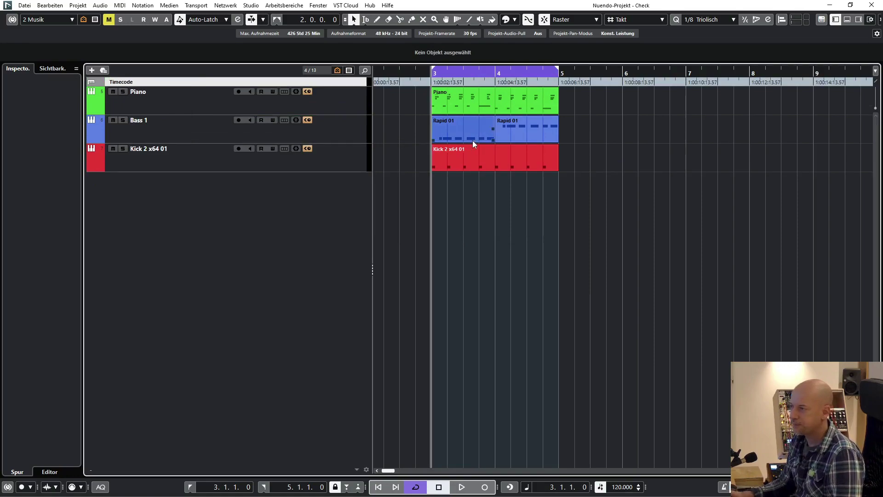
Examine the Piano part's start in Timecode as the primary time format, and restore Takte+Zählzeiten.
click(474, 104)
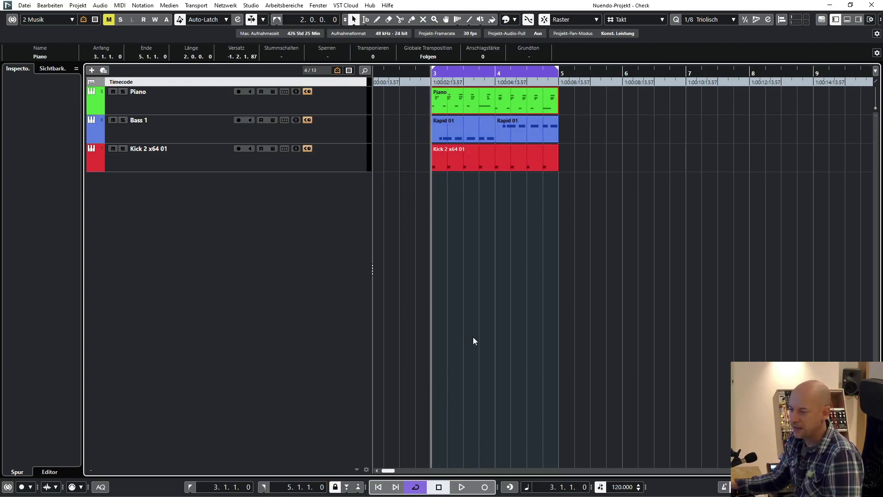
click(527, 486)
click(547, 447)
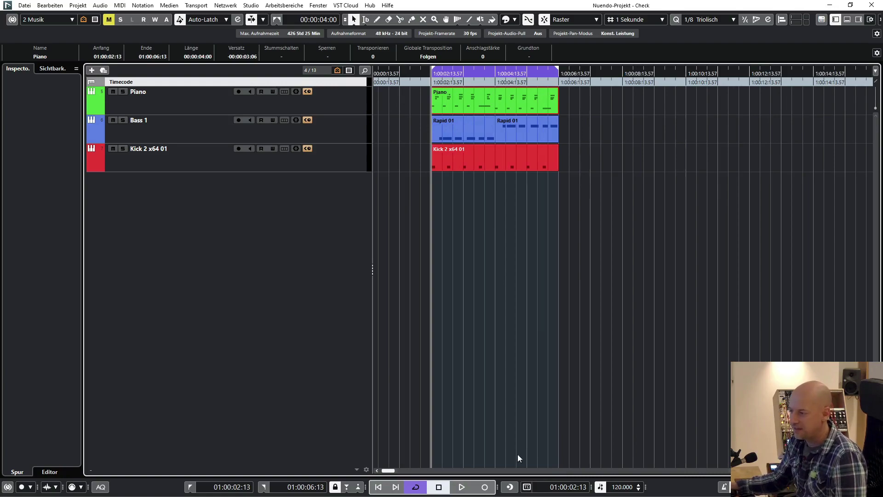
click(527, 487)
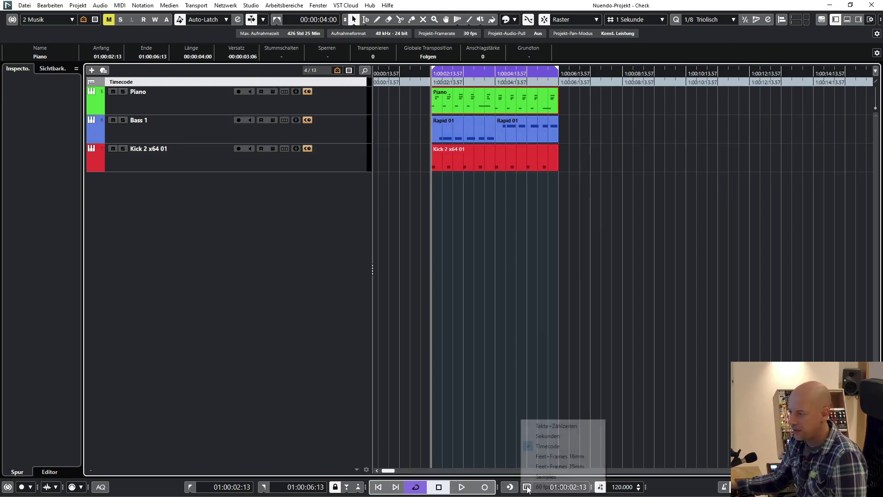
click(548, 427)
Select the Kick 2 x64 01 part and set the project tempo to 130 BPM.
click(244, 158)
click(470, 162)
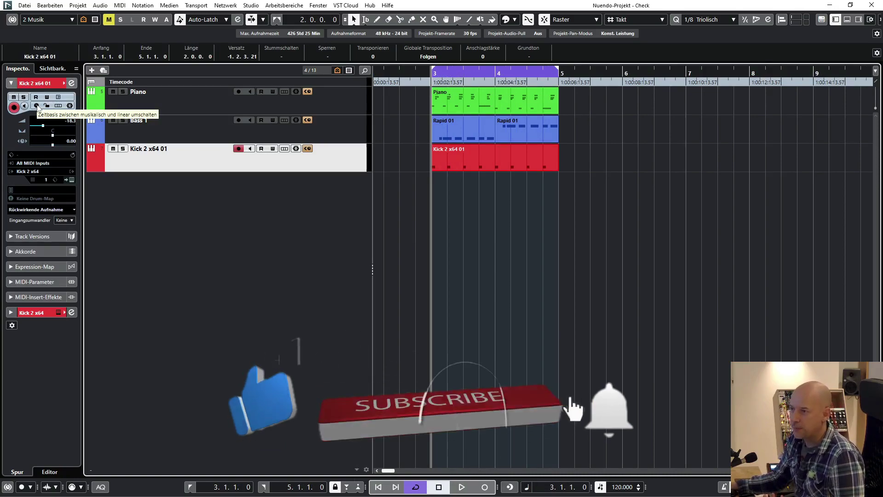
double_click(624, 487)
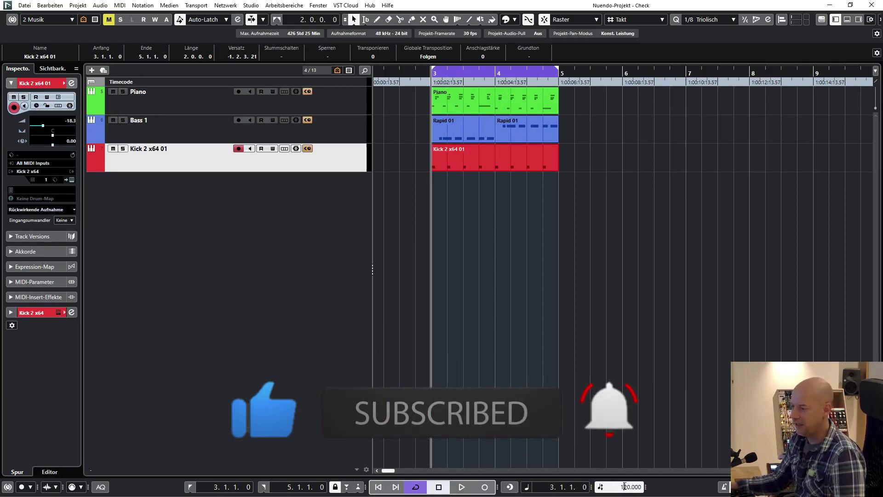
text(130)
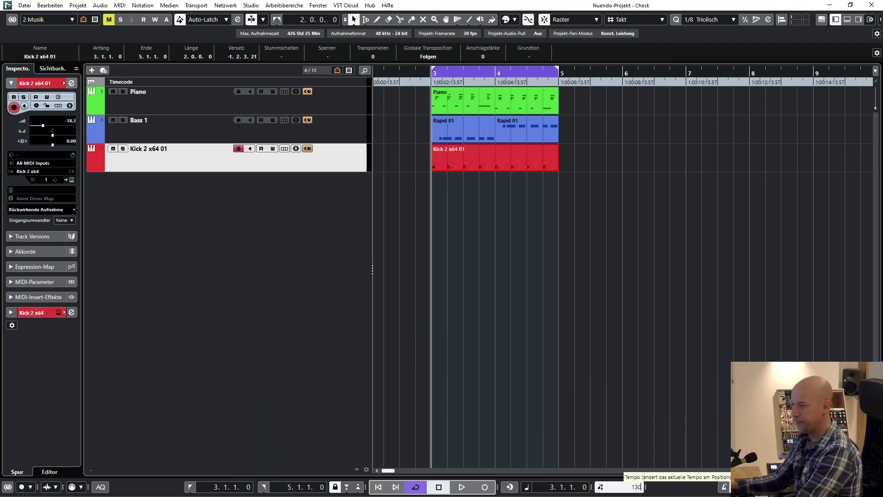
key(Return)
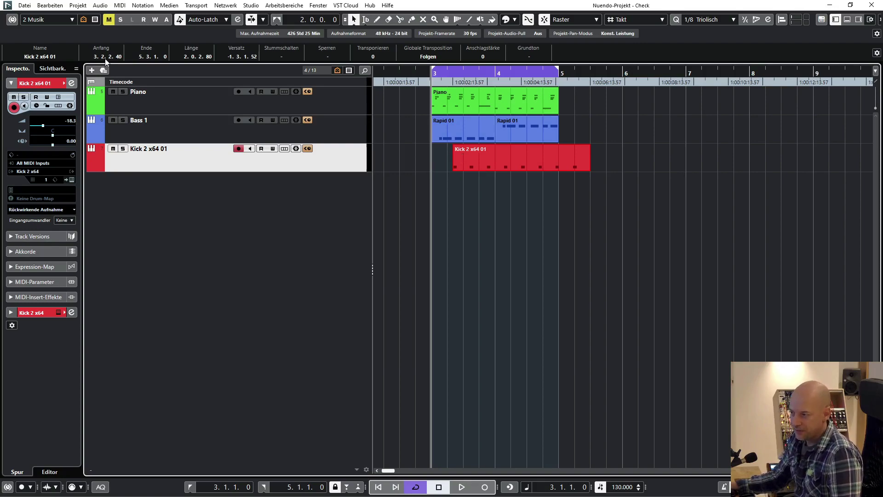
Compare the Kick 2 x64 01 and Piano start positions using Timecode as the primary format, and restore Takte+Zählzeiten.
click(528, 487)
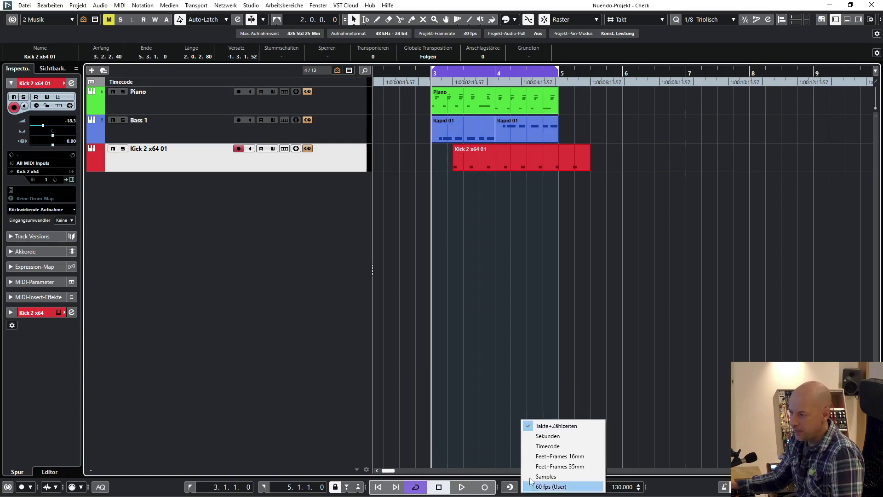
click(541, 446)
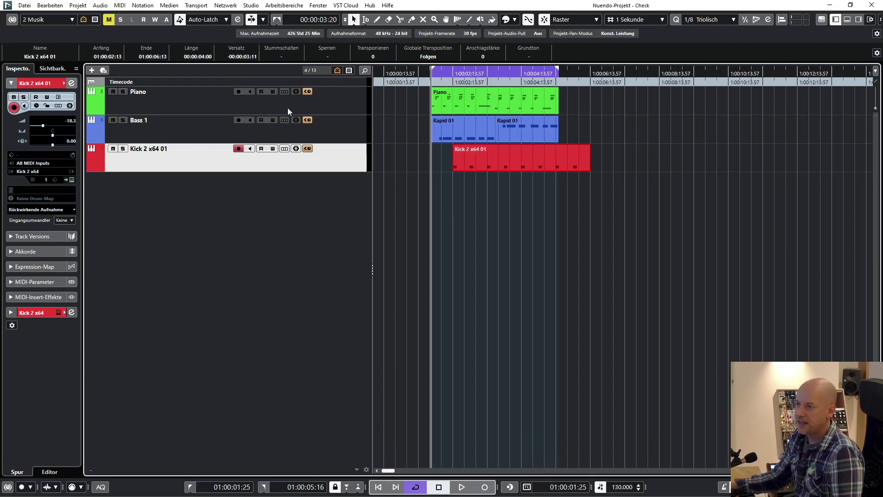
click(454, 104)
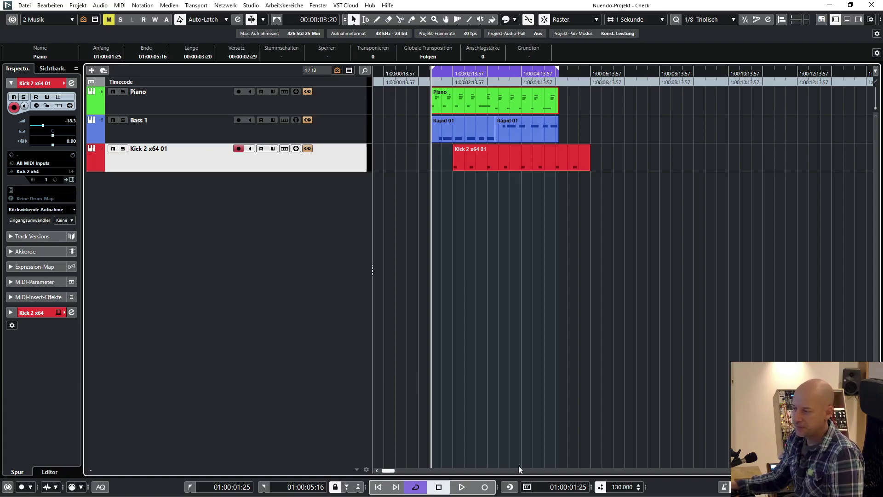
click(527, 487)
click(554, 424)
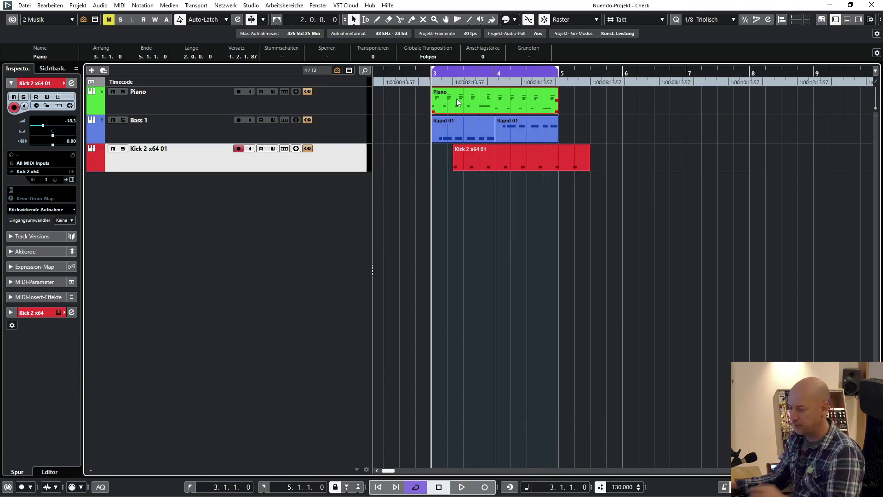
Undo the last tempo change and set the project tempo to 130 BPM again.
key(ctrl+z)
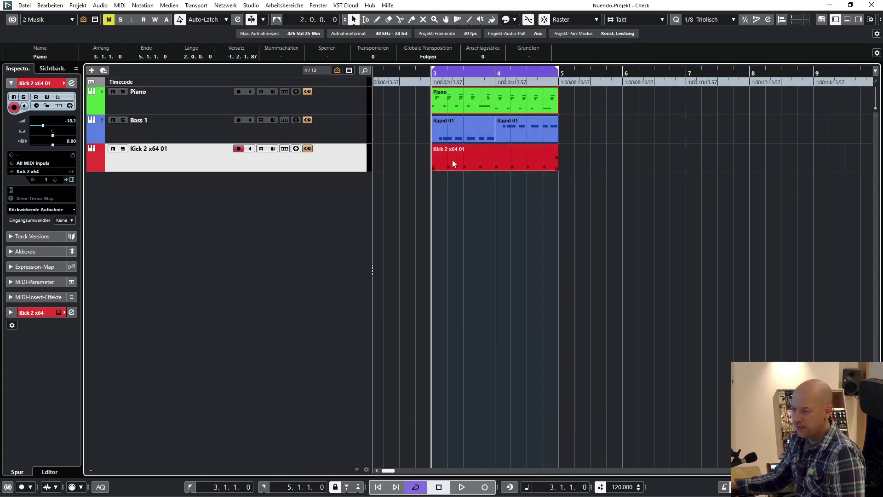
double_click(621, 487)
text(130)
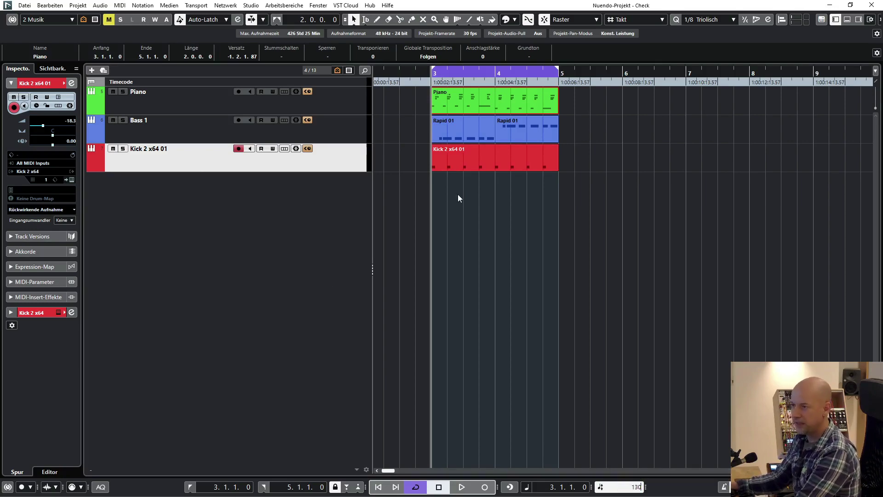
key(Return)
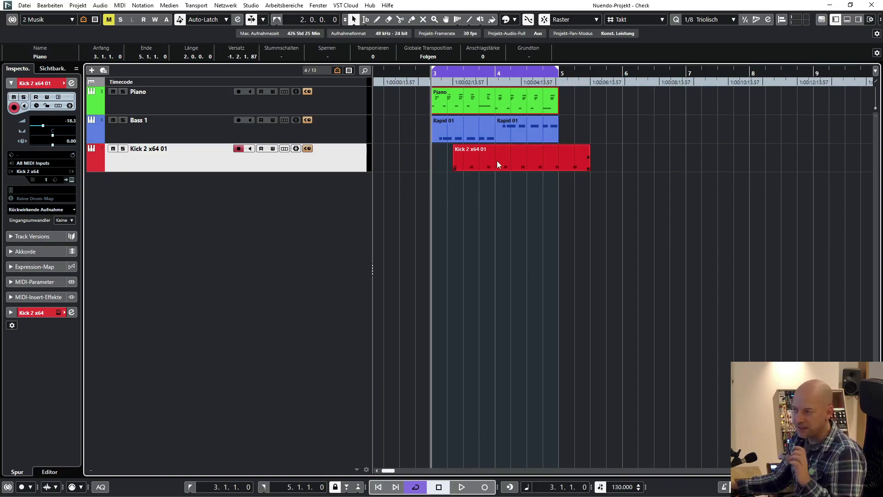
Examine the C2 note positions of the Kick 2 x64 01 part in the Key Editor, and close the editor.
click(495, 161)
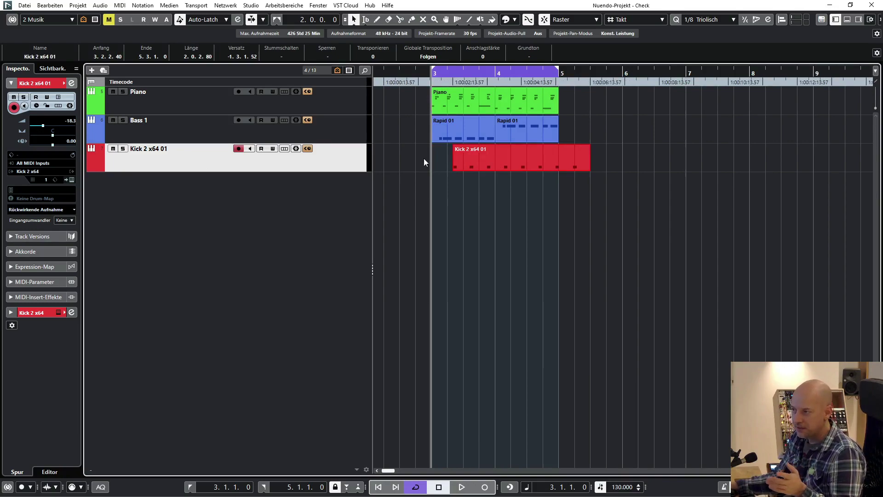
double_click(479, 154)
drag(143, 250, 175, 291)
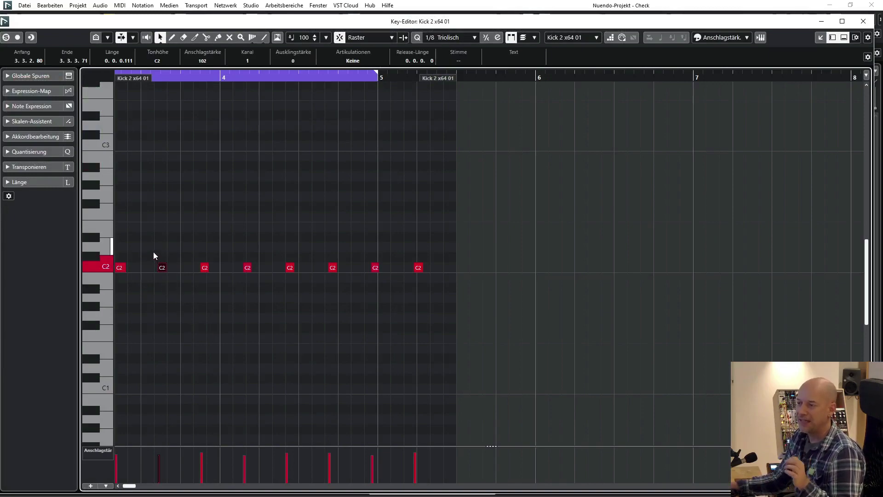
click(863, 21)
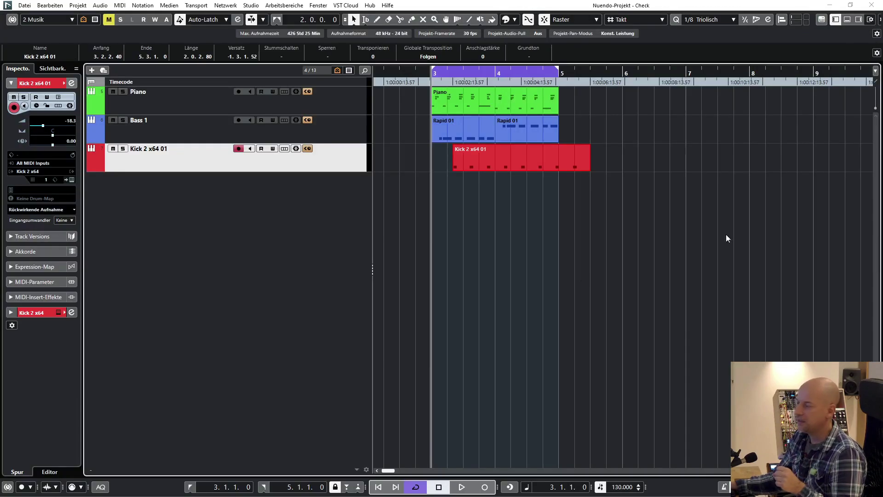
Move the Kick 2 x64 01 part so that it starts at 3.1.1.0.
click(537, 162)
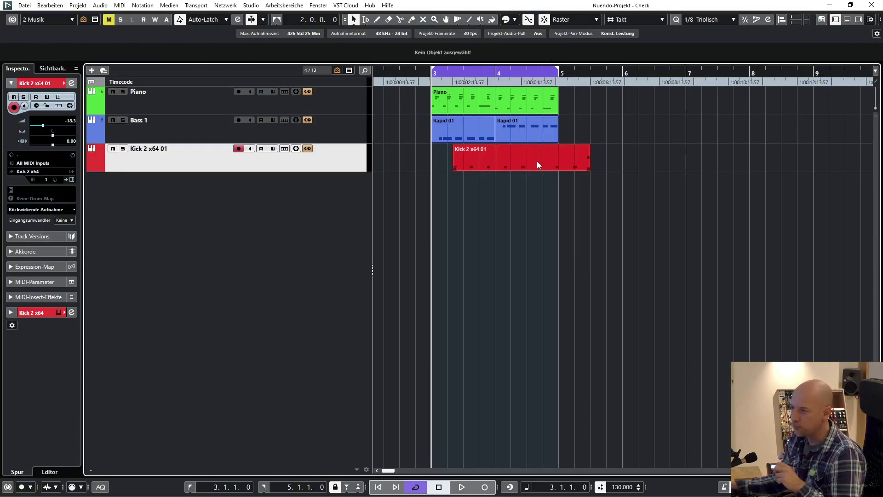
click(537, 161)
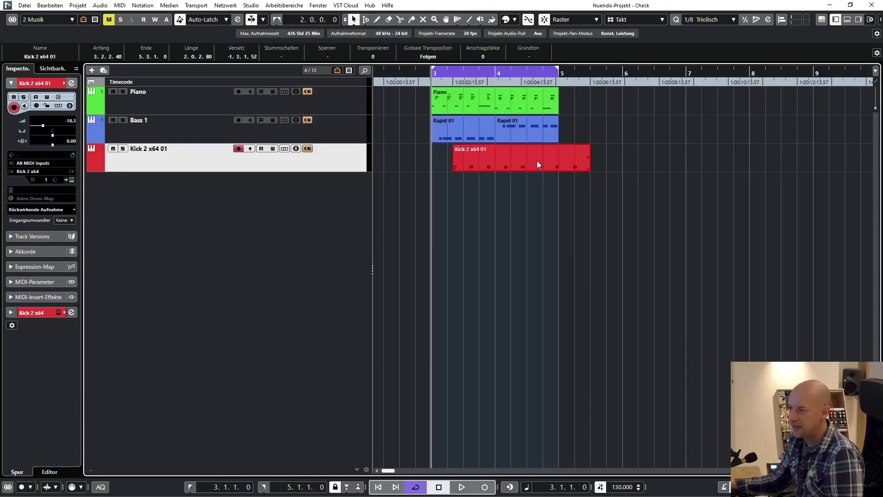
drag(534, 160, 524, 159)
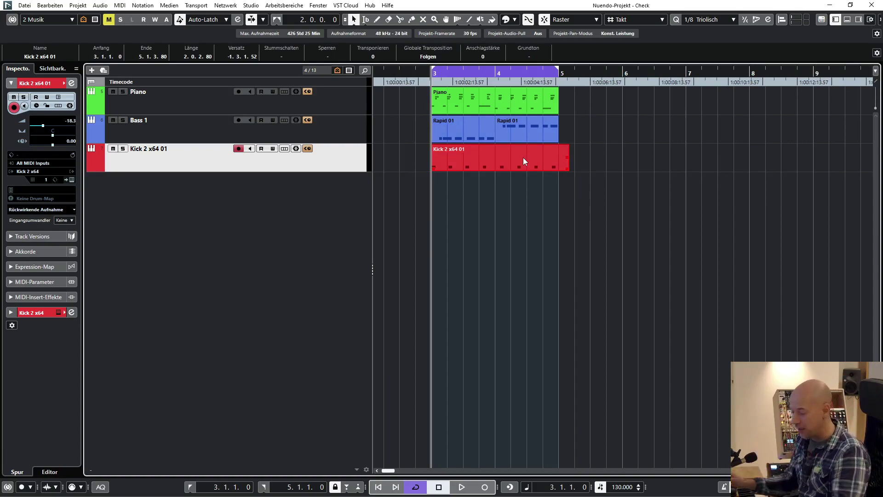
Undo the Kick part's move and the tempo change, and switch the Kick 2 x64 01 track to musical time base.
key(ctrl+z)
key(ctrl+z)
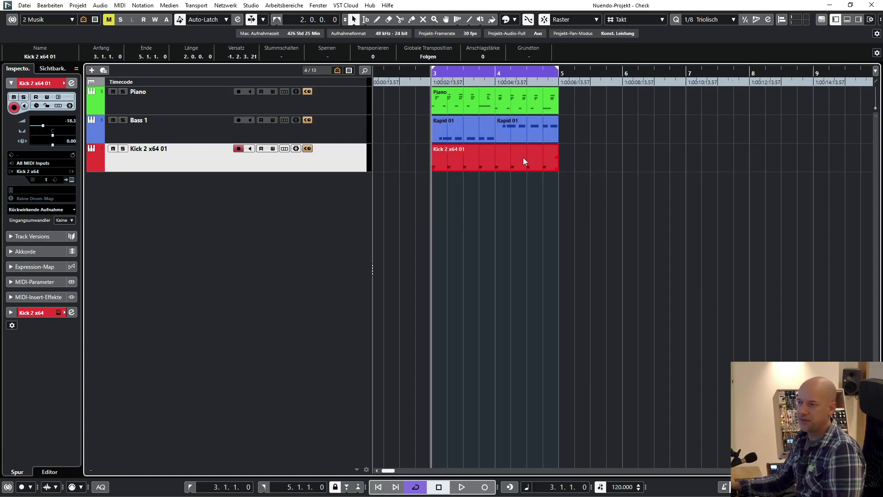
click(36, 105)
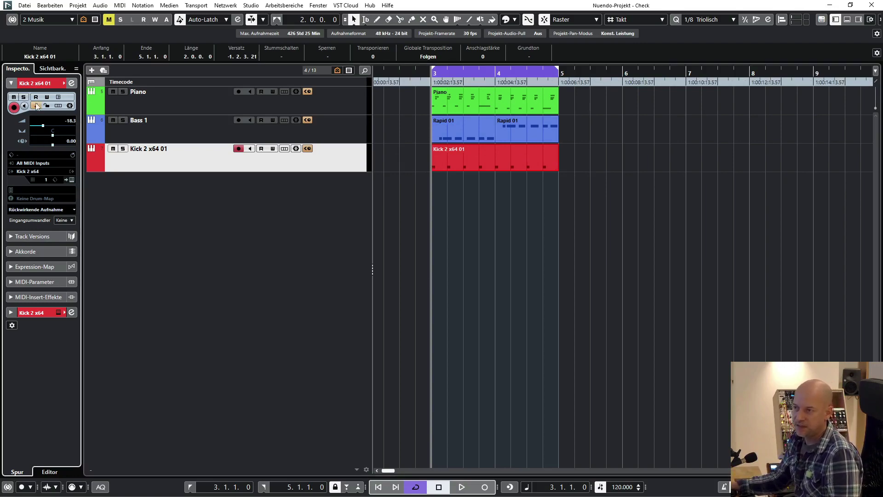
click(479, 189)
click(487, 161)
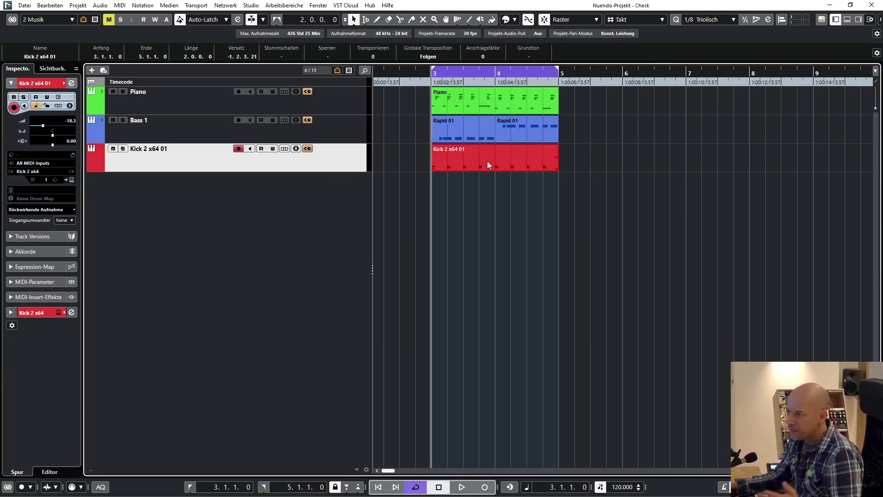
Mute the Piano, Bass 1 and Kick 2 x64 01 tracks and switch to the FX track visibility configuration.
shift+click(162, 100)
key(m)
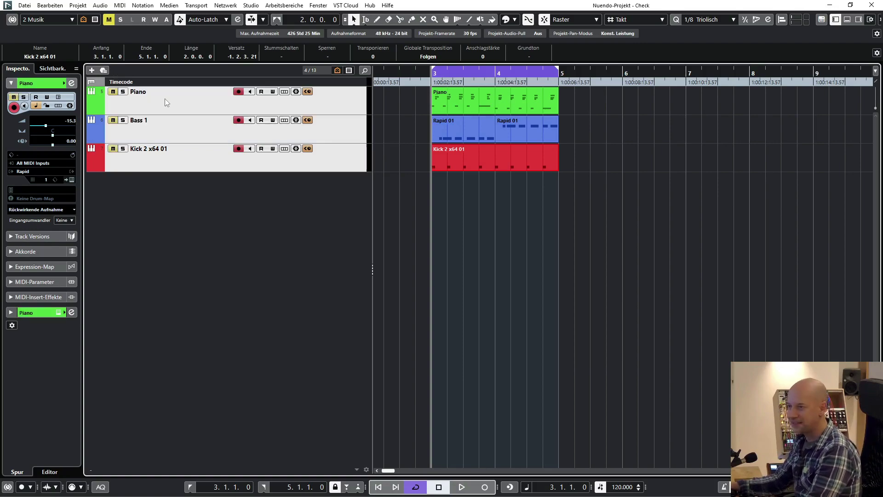
click(55, 20)
click(46, 31)
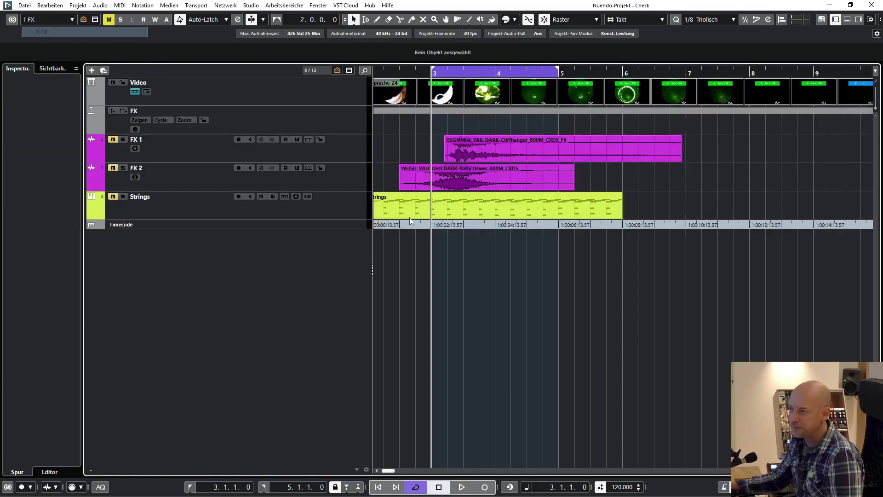
Open the video player below the tracks and unmute the FX 1, FX 2 and Strings tracks.
click(277, 100)
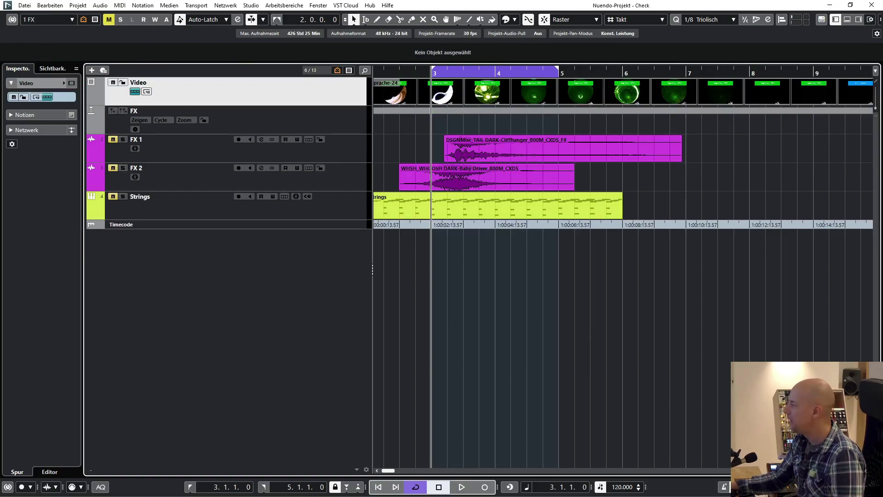
key(F8)
drag(434, 278, 357, 273)
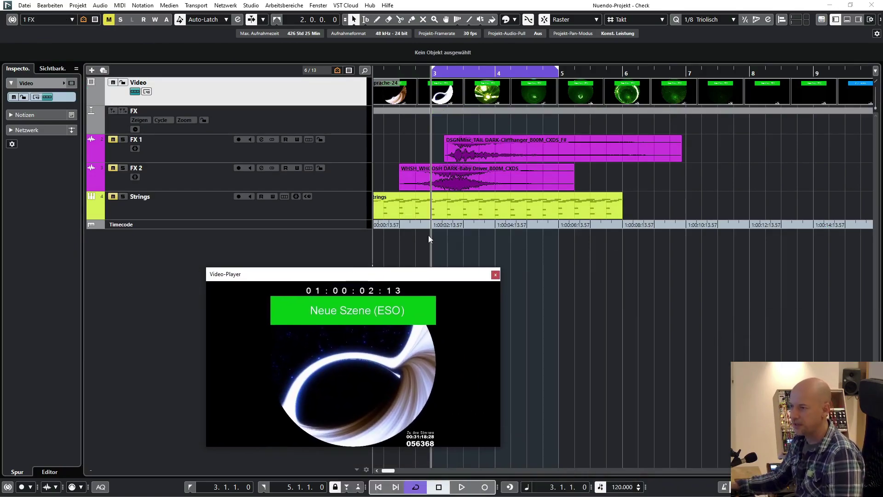
click(113, 139)
click(113, 168)
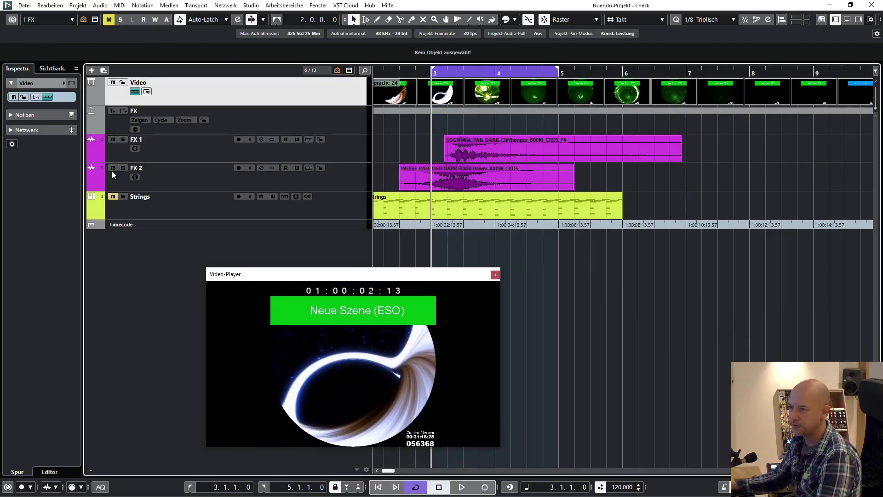
click(193, 157)
shift+click(218, 210)
Set the loop range to span all events on the FX 1, FX 2 and Strings tracks.
scroll(514, 152, left, 4)
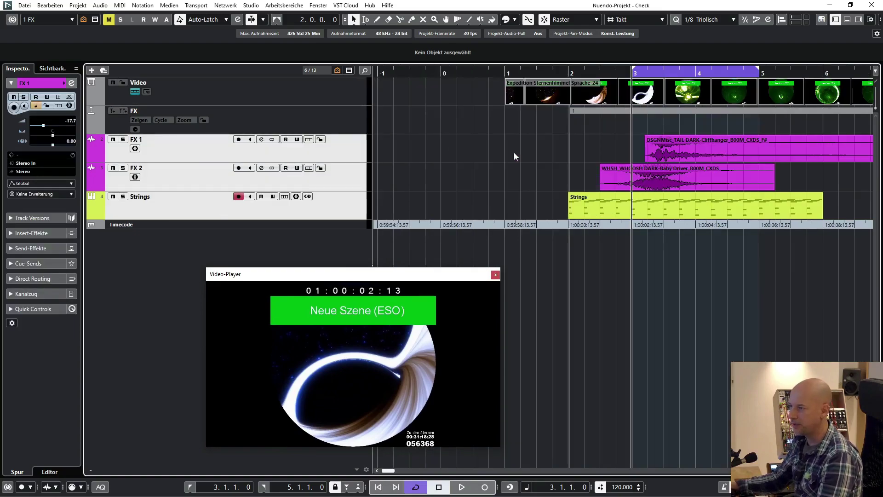
scroll(515, 152, right, 2)
drag(457, 138, 740, 215)
key(p)
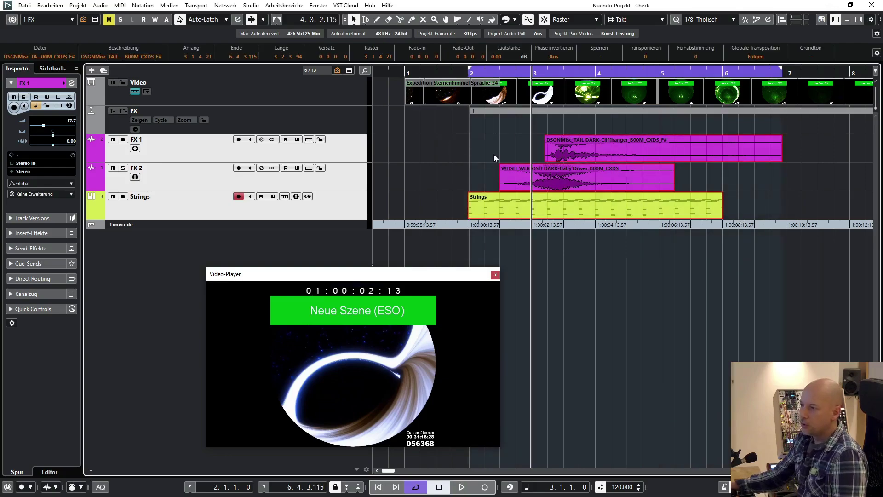
Move the video player clear of the events and play the FX and Strings tracks with the video from the loop start.
drag(374, 276, 268, 251)
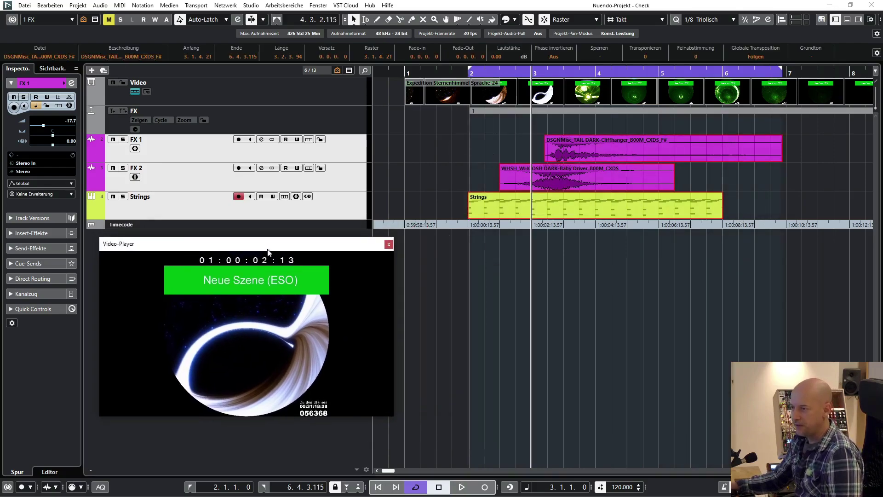
click(457, 153)
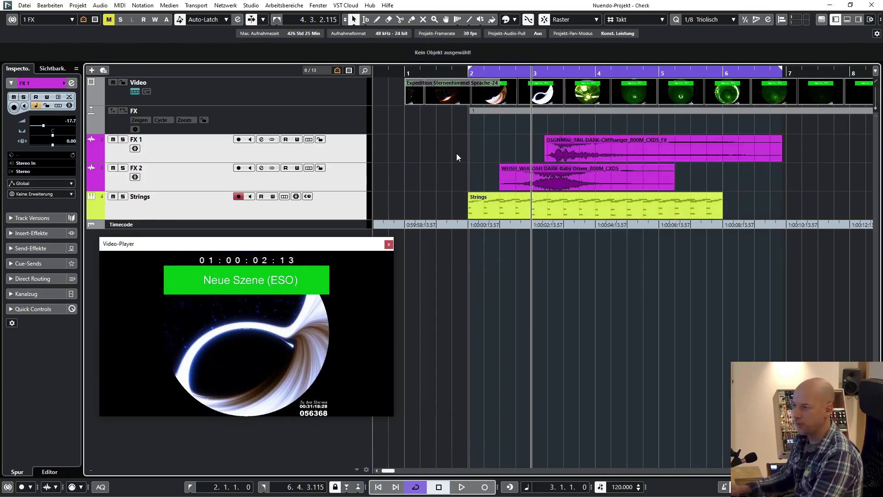
key(KP_1)
key(space)
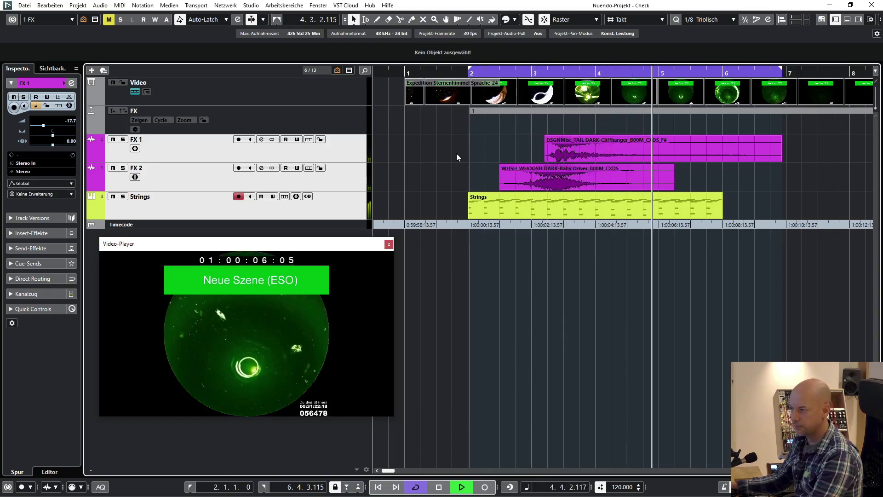
key(space)
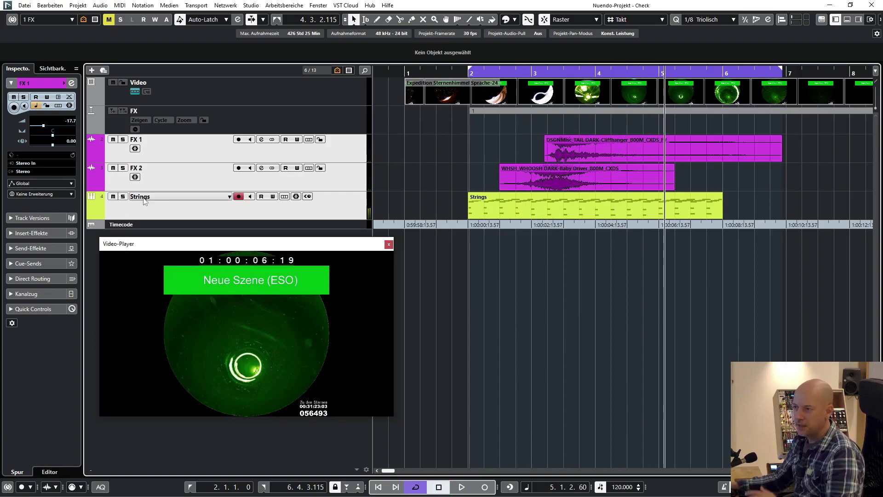
Solo the FX 1 and FX 2 tracks, play them against the video, and unsolo both.
click(157, 212)
drag(491, 72, 531, 69)
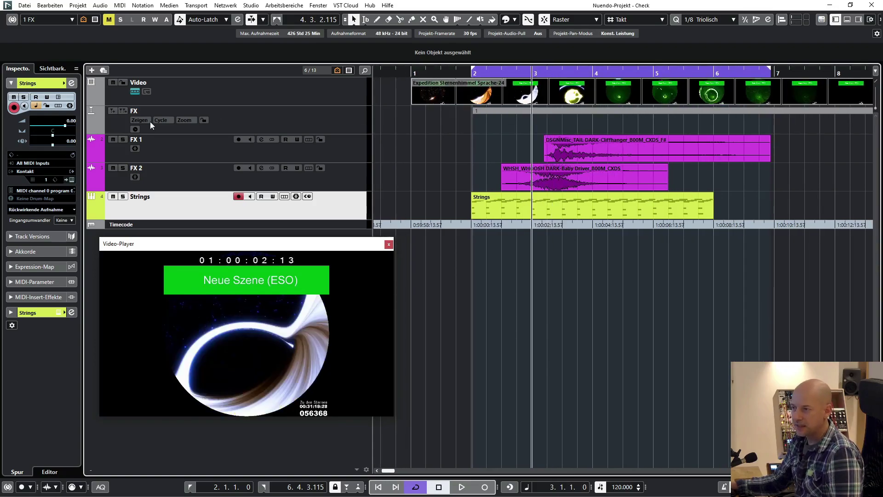
click(200, 153)
shift+click(200, 173)
key(s)
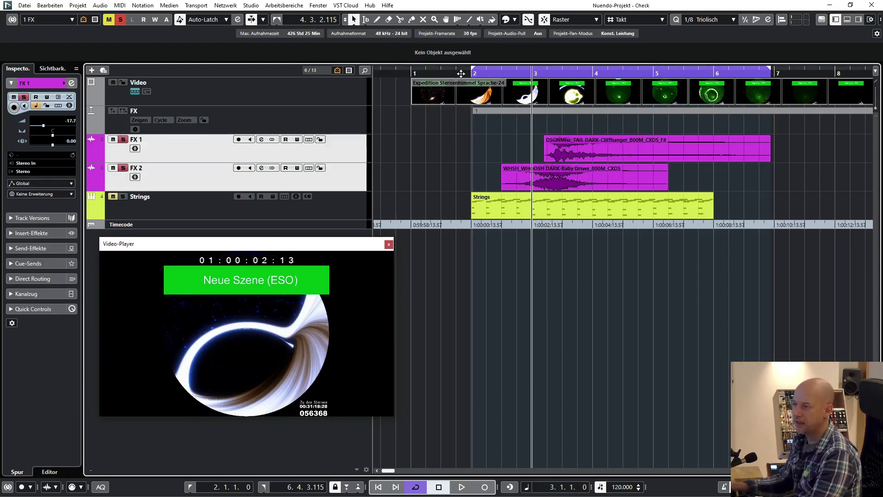
click(461, 74)
key(space)
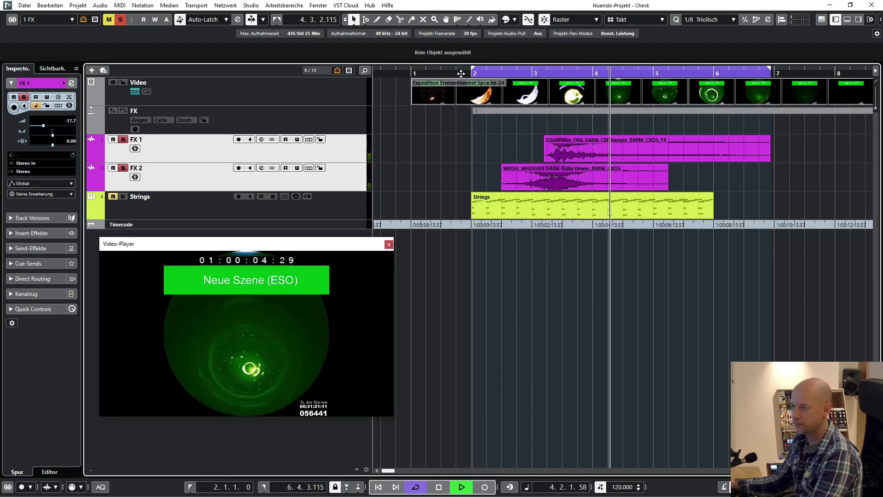
key(space)
key(s)
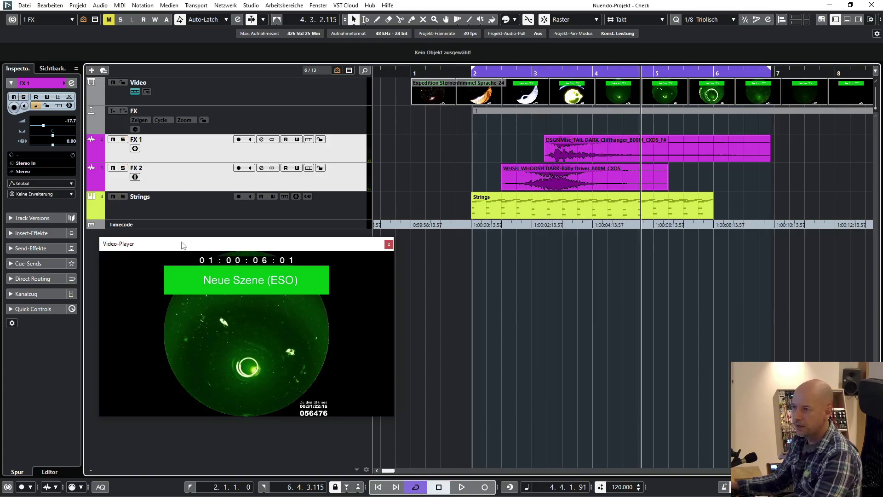
Solo only the FX 2 track and play its whoosh with the video from bar 2.
click(203, 154)
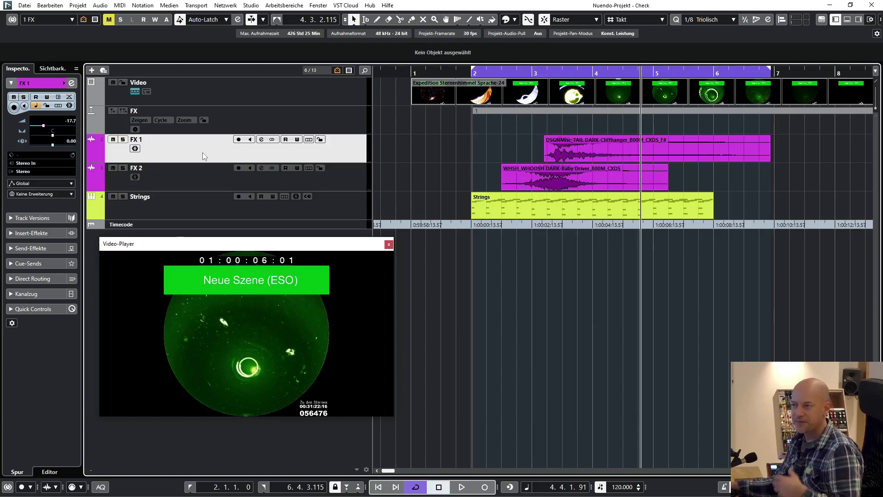
click(189, 177)
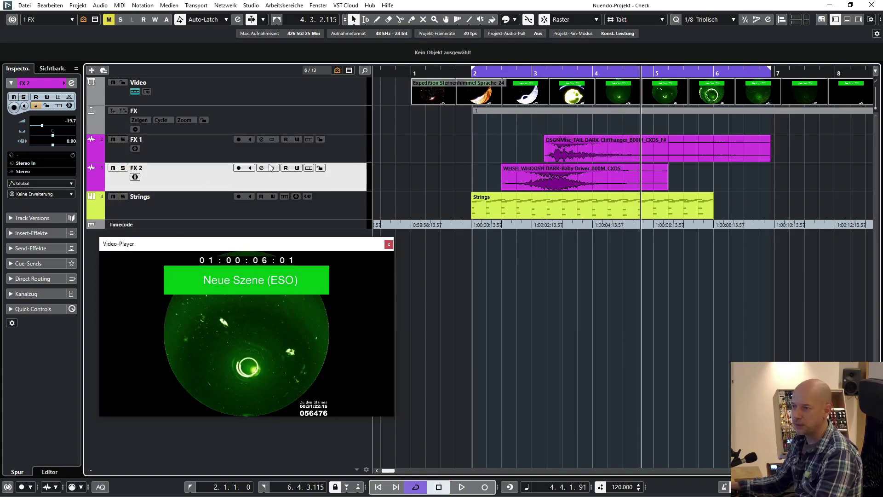
key(s)
click(493, 74)
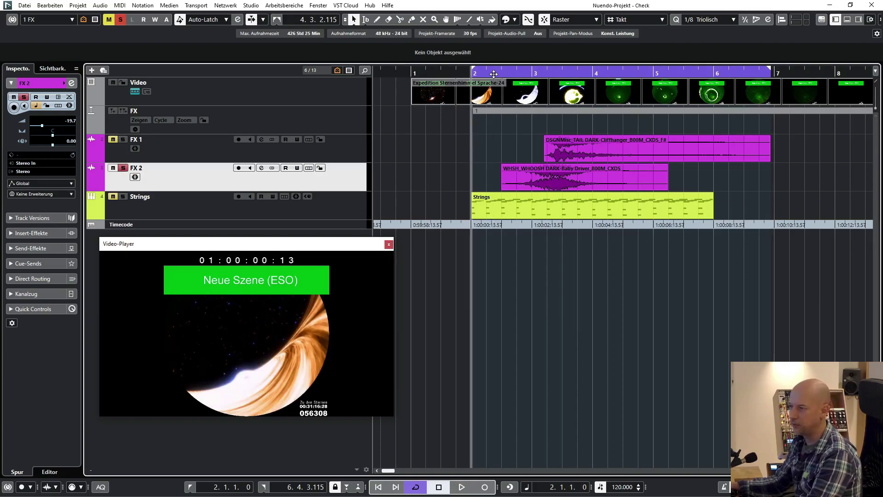
key(space)
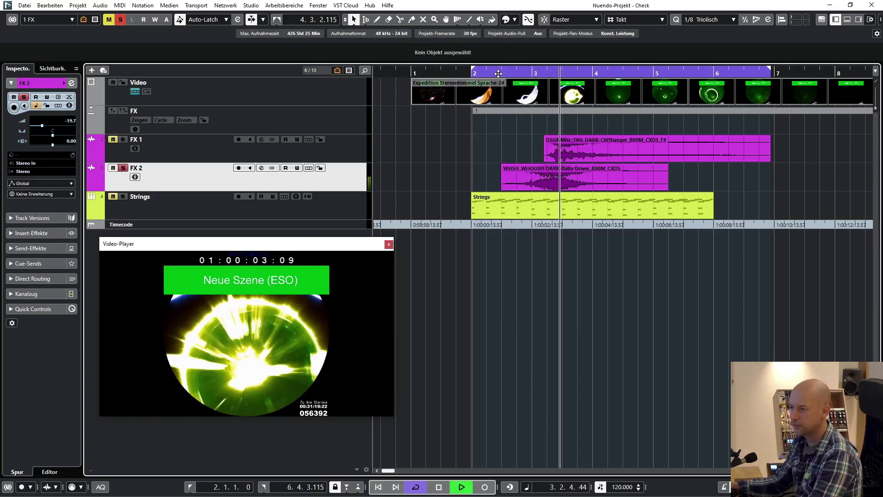
key(space)
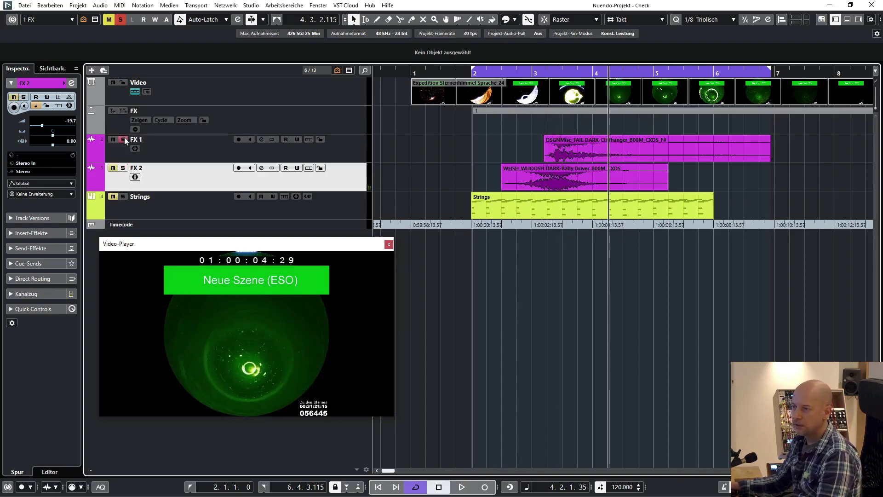
Solo only the FX 1 track, play its sound with the video from about bar 3, and unsolo it.
click(137, 146)
click(533, 73)
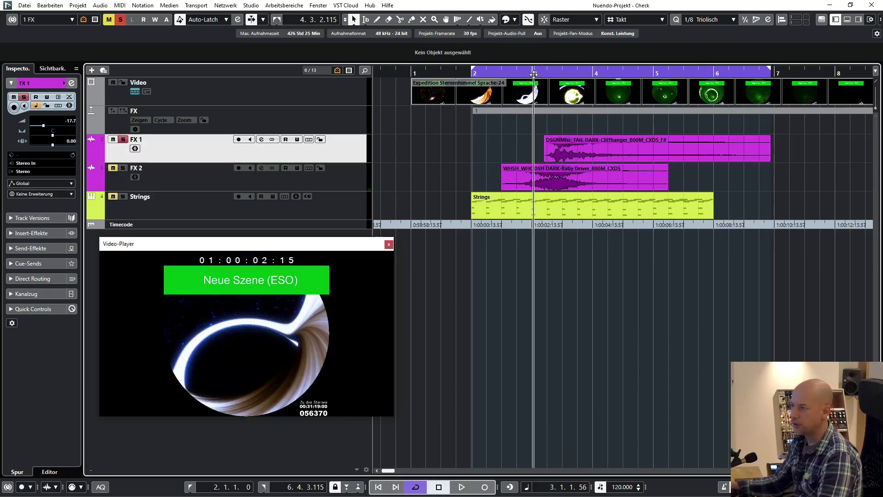
key(space)
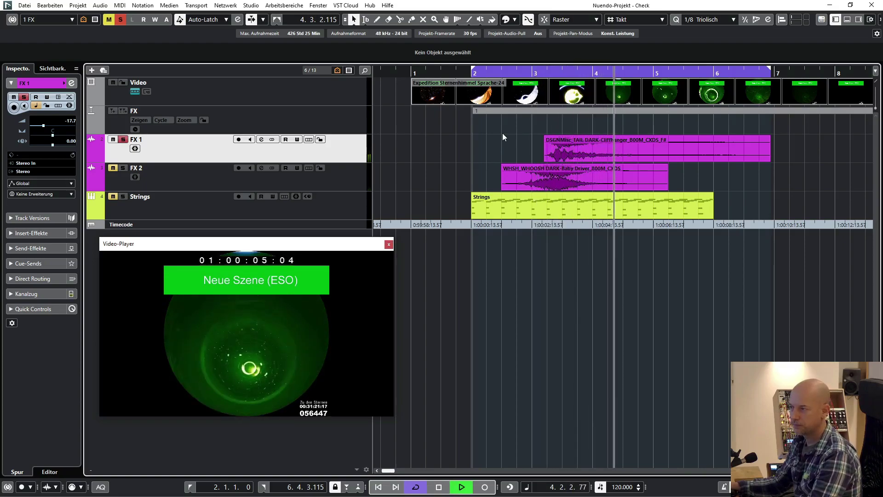
key(space)
key(s)
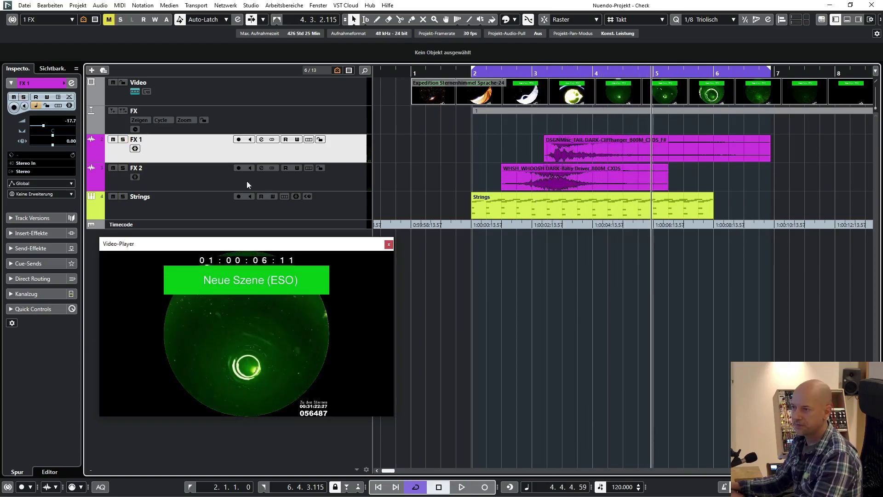
Move the Timecode ruler track above the Video track and place the video player below the tracks, clear of the events.
click(189, 179)
click(184, 143)
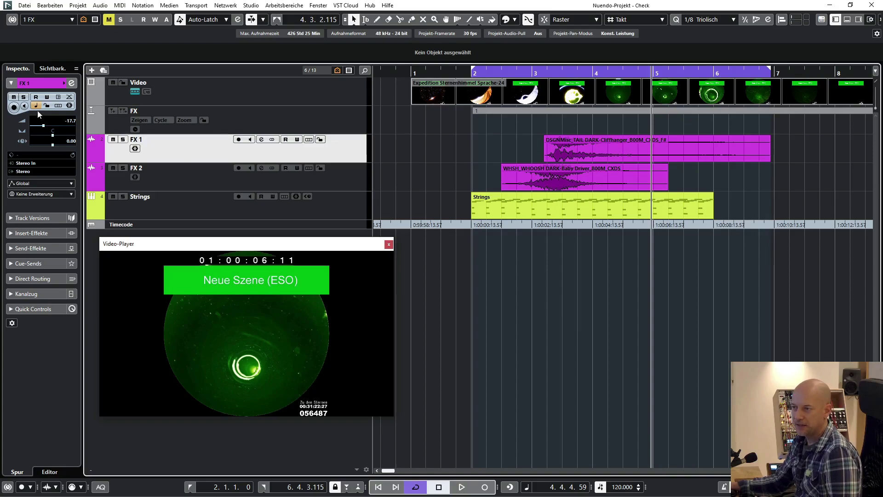
drag(247, 243, 461, 296)
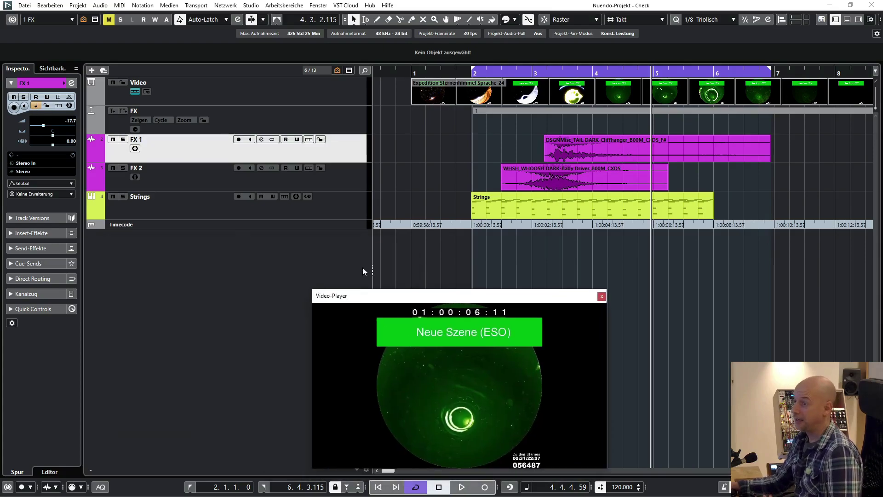
drag(106, 225, 122, 92)
click(167, 211)
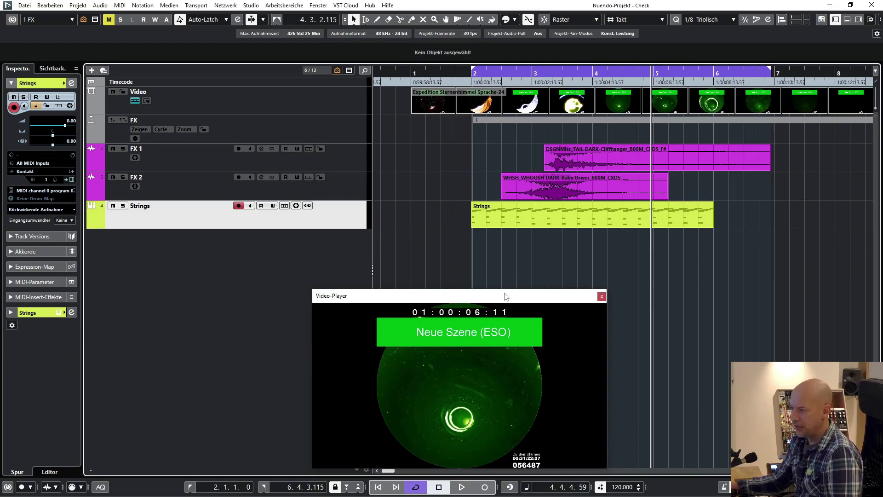
drag(507, 295, 655, 266)
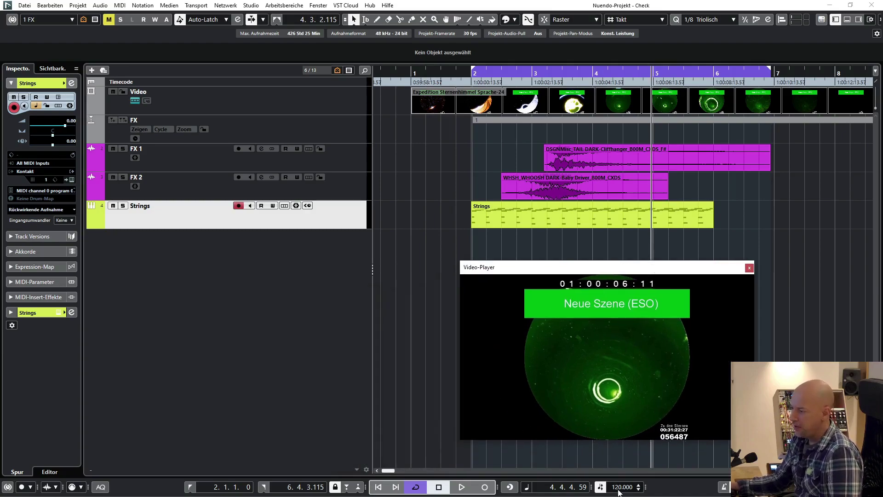
drag(561, 269, 228, 272)
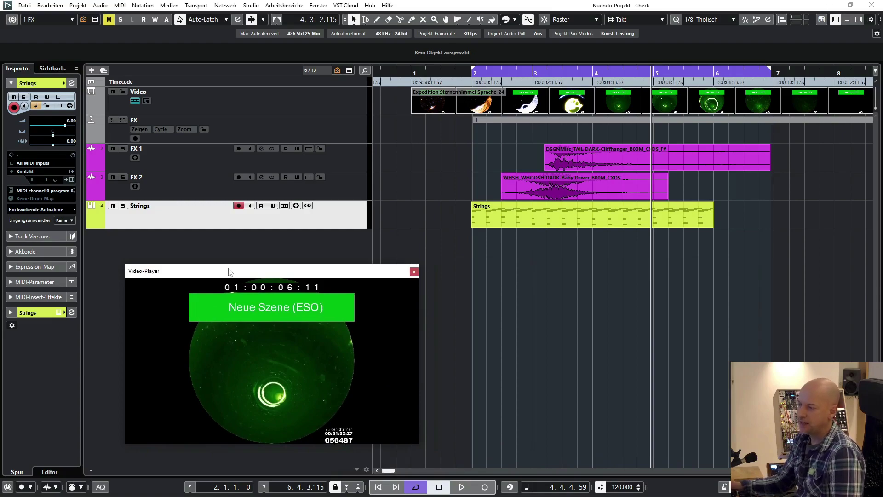
Play the FX and Strings tracks with the video from the loop start at 120 BPM.
key(KP_1)
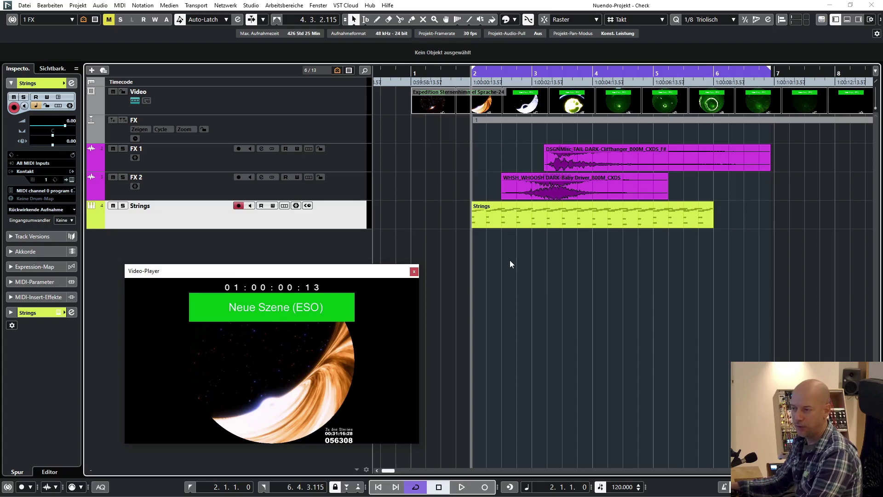
key(space)
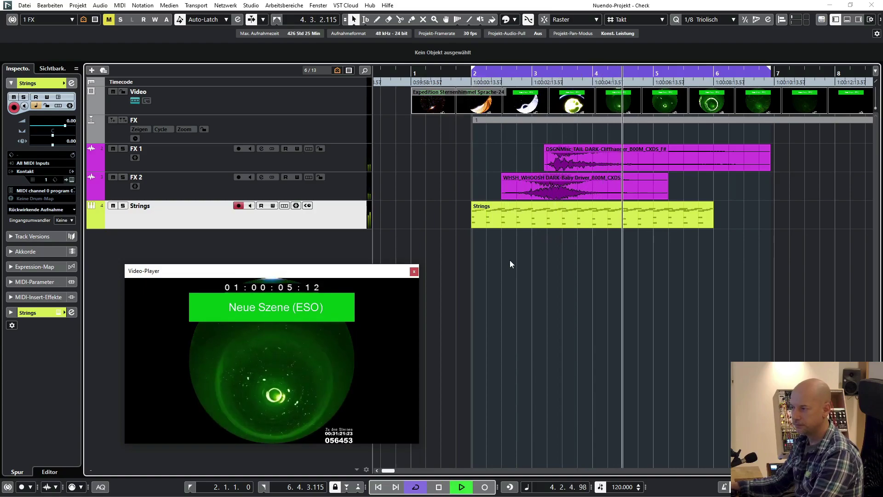
key(space)
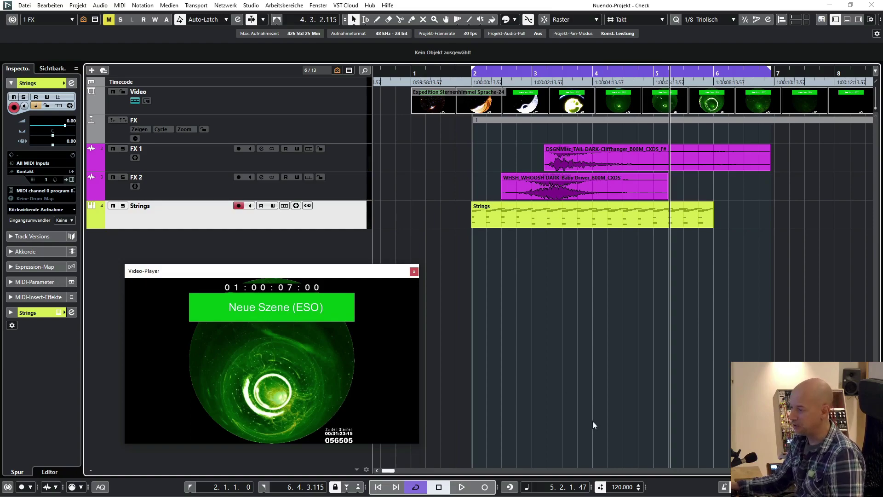
Set the project tempo to 100 BPM and play all tracks with the video from the loop start.
double_click(624, 488)
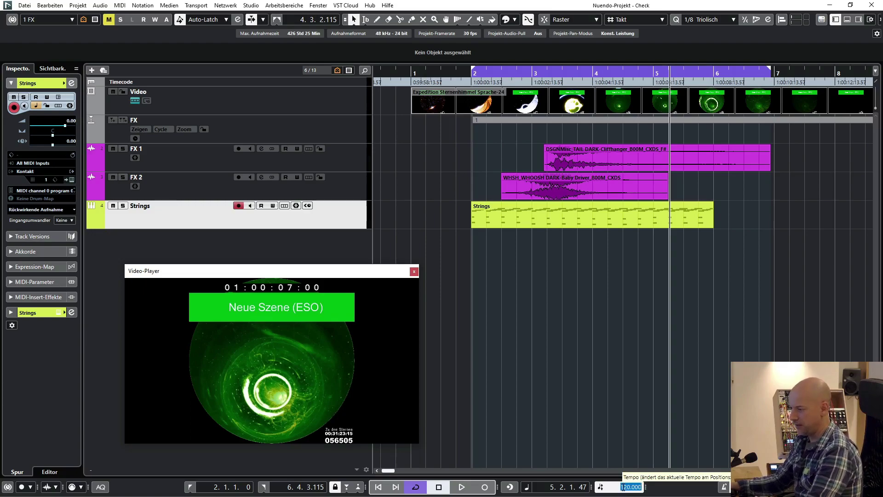
text(100)
key(Return)
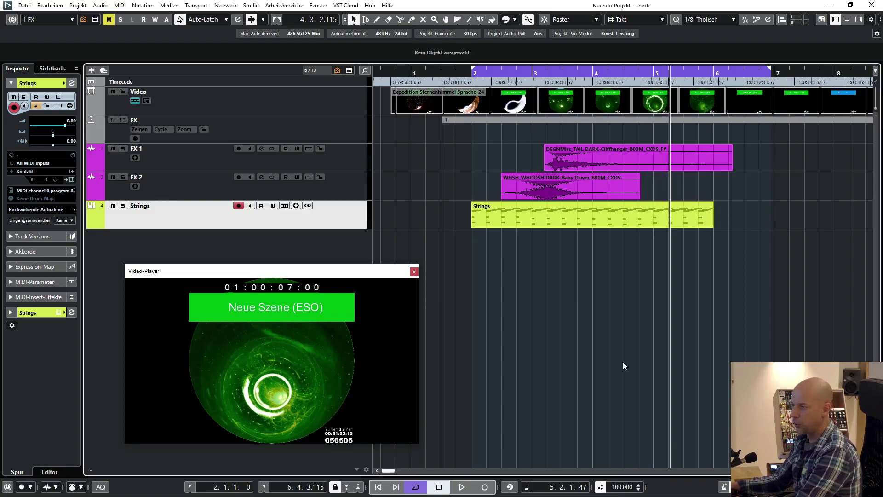
key(space)
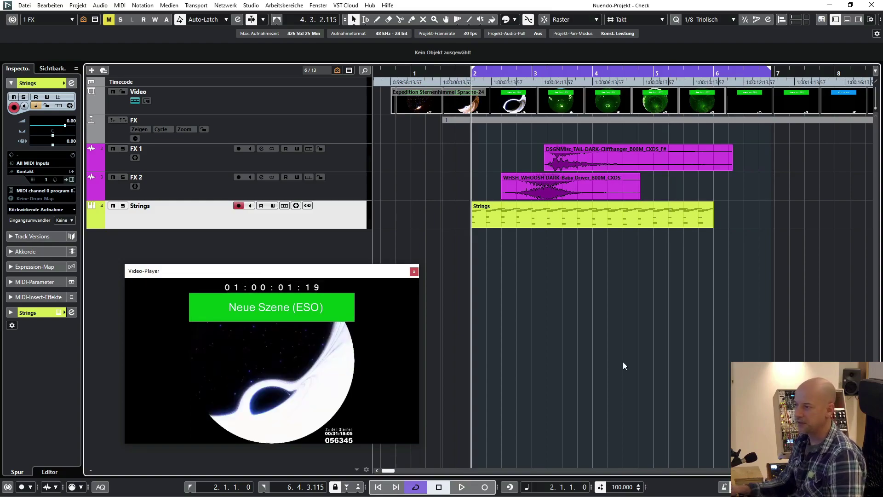
key(space)
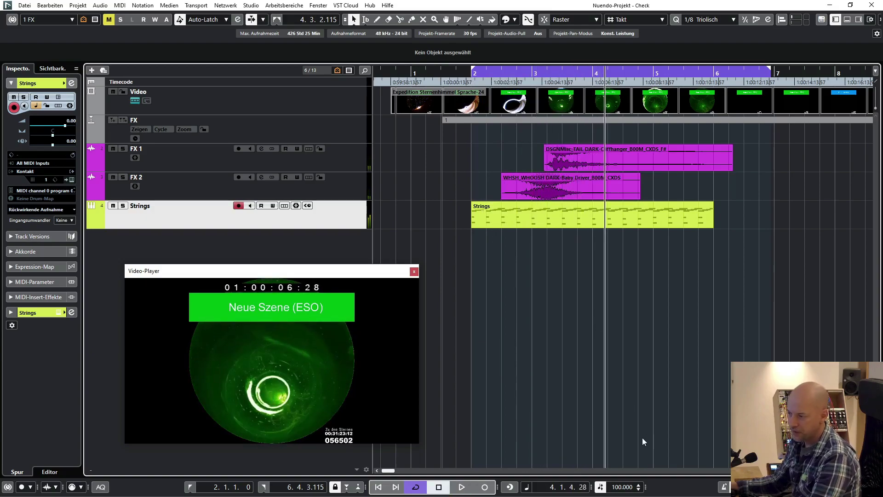
Set the project tempo to 80 BPM and play all tracks with the video from the loop start.
click(620, 488)
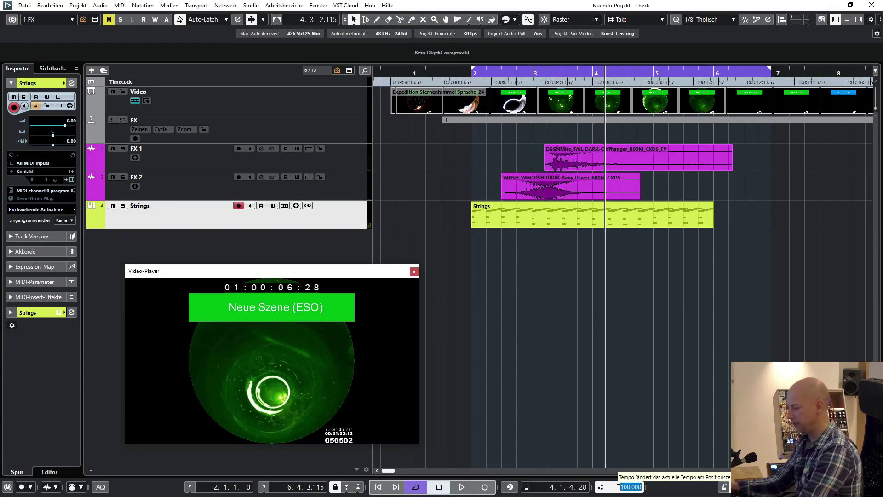
text(80)
key(Return)
key(KP_1)
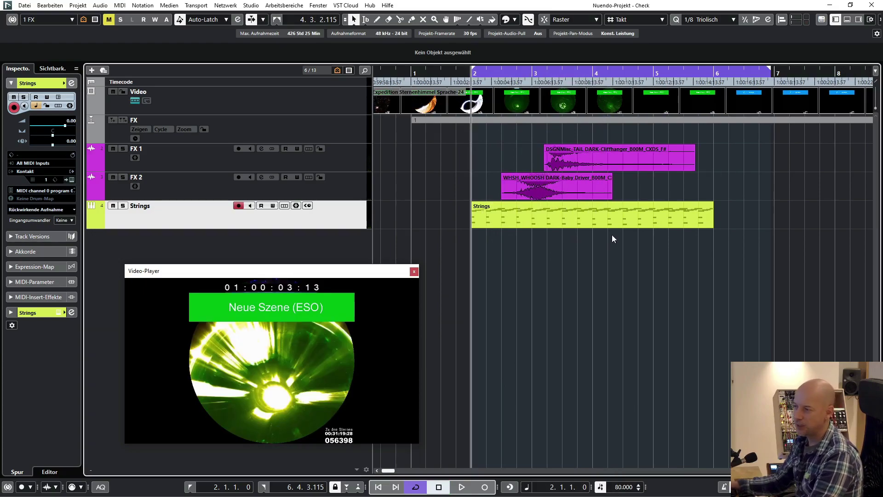
key(space)
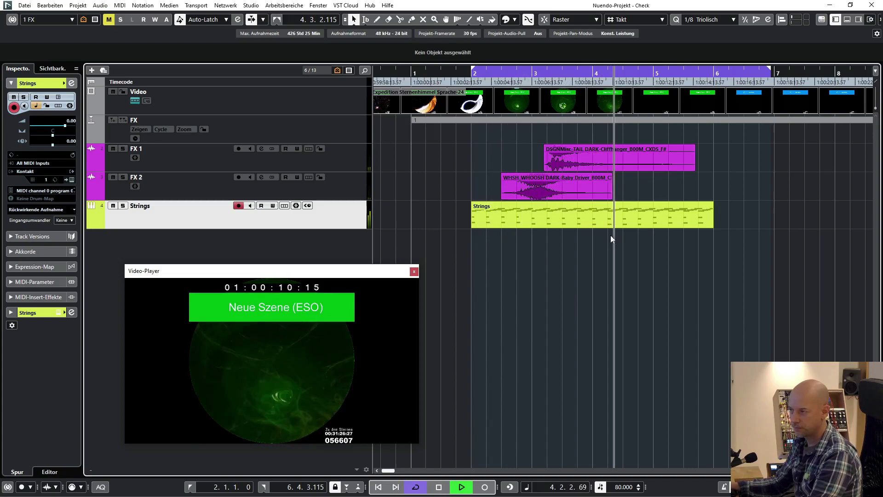
key(space)
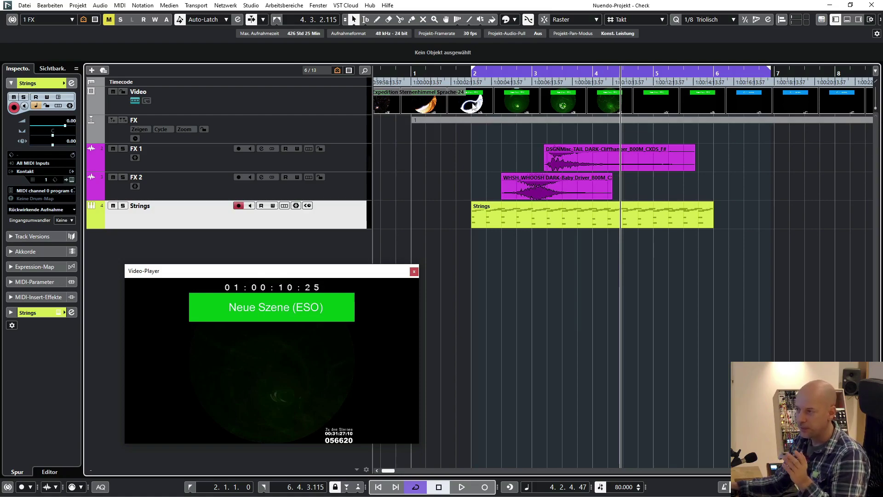
Solo the FX 1 and FX 2 tracks, play them against the video from about the middle of bar 2, and clear the solos.
drag(405, 73, 640, 84)
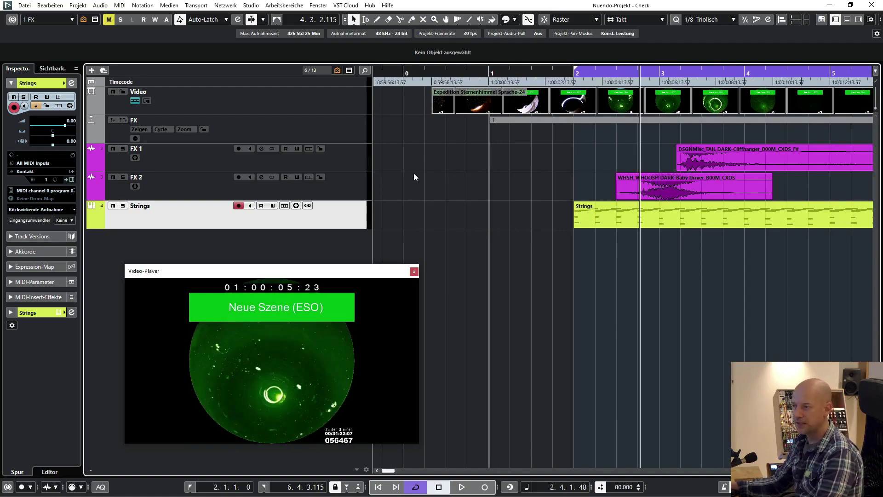
scroll(413, 173, right, 2)
click(182, 166)
key(s)
click(184, 192)
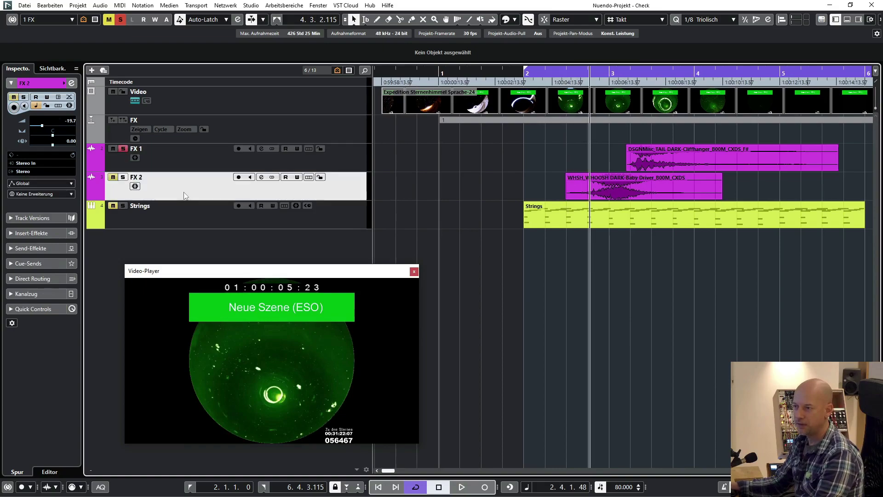
click(123, 177)
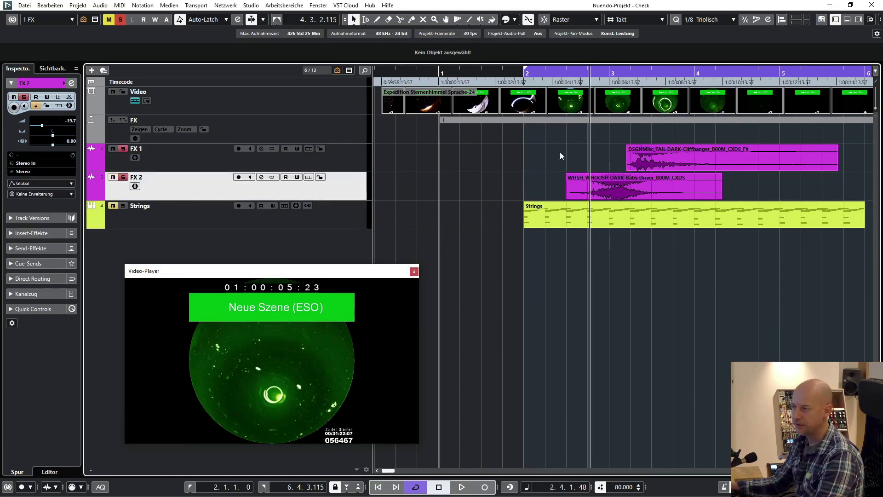
click(580, 74)
key(space)
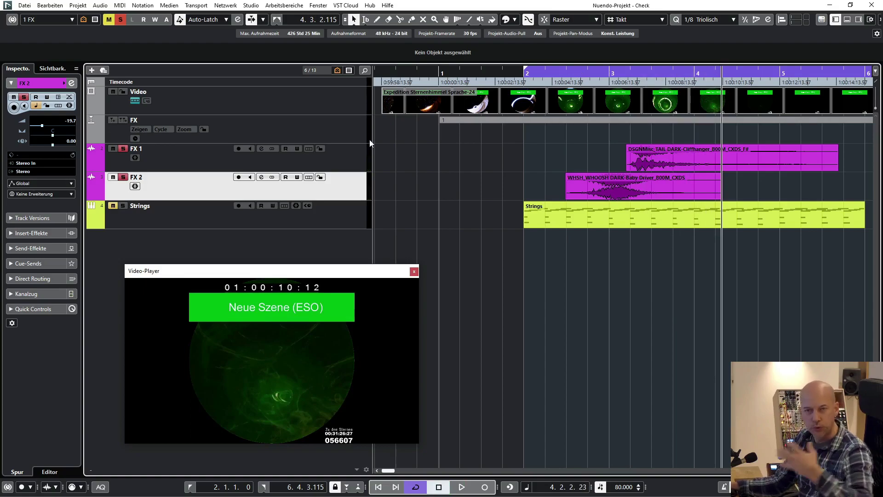
click(120, 19)
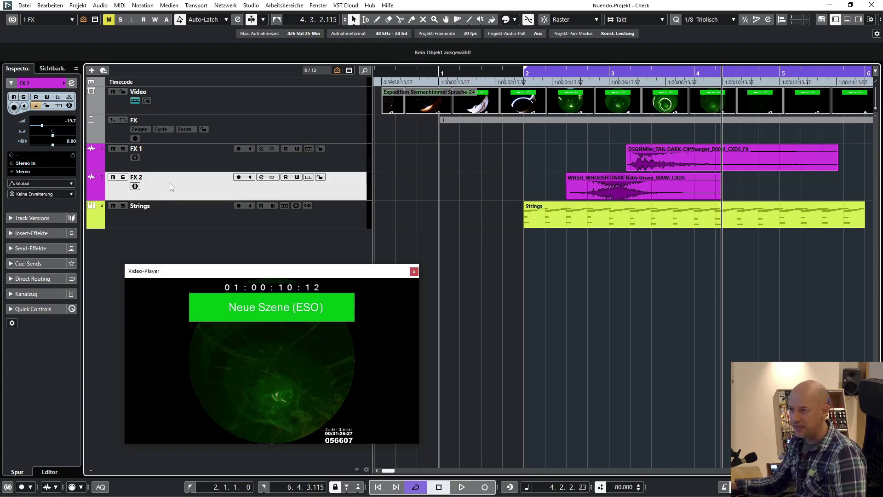
Toggle the FX 2 track's time base to linear and back to musical, and set the project tempo to 120 BPM.
click(37, 107)
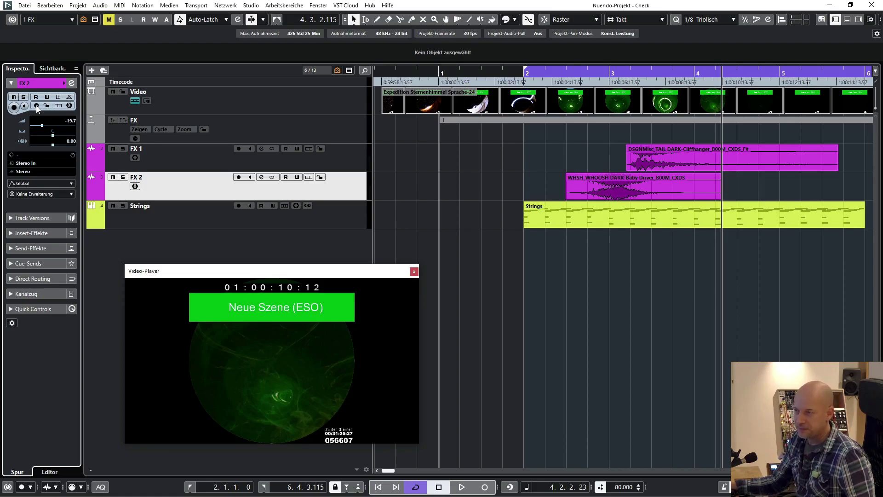
click(36, 106)
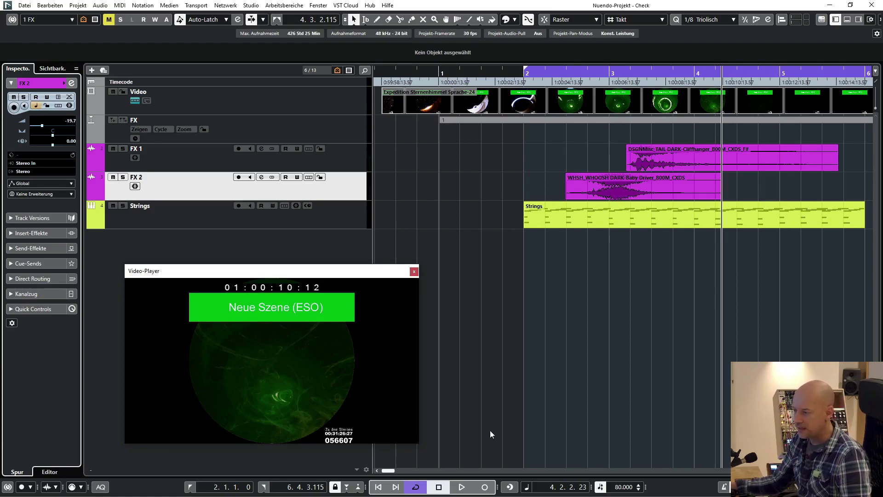
click(622, 487)
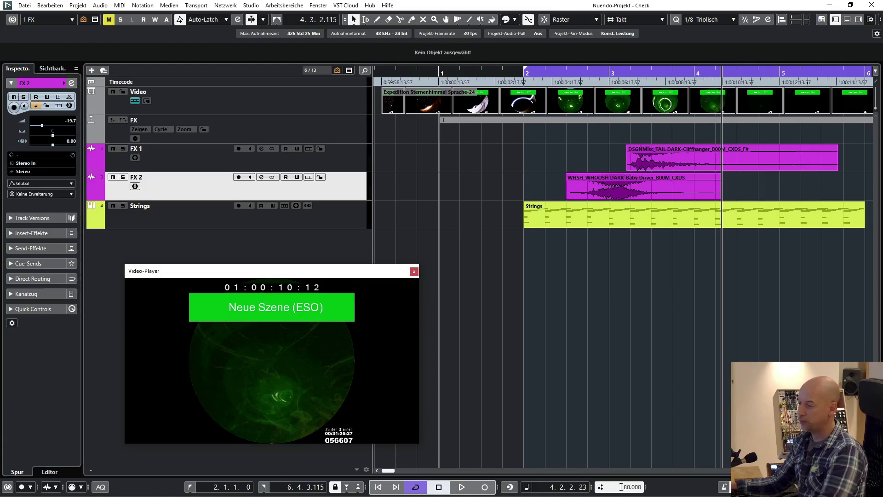
text(120)
key(Return)
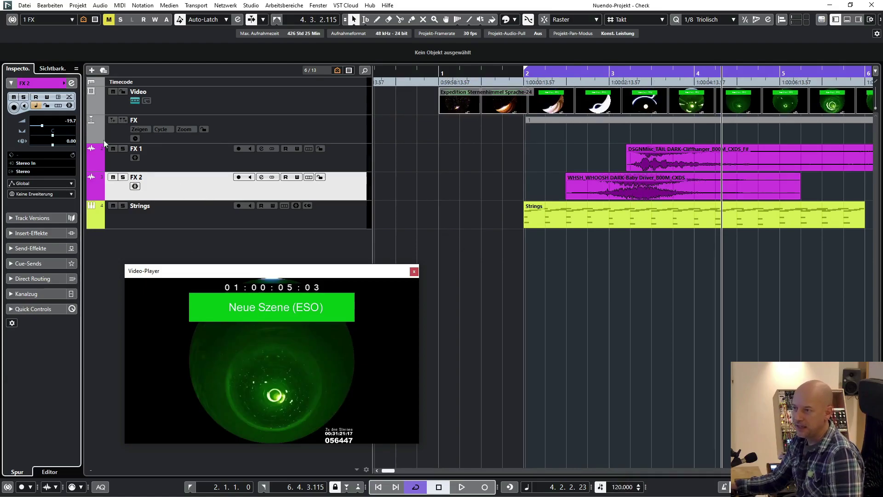
Switch the FX 1 and FX 2 tracks from musical to linear time base.
click(181, 156)
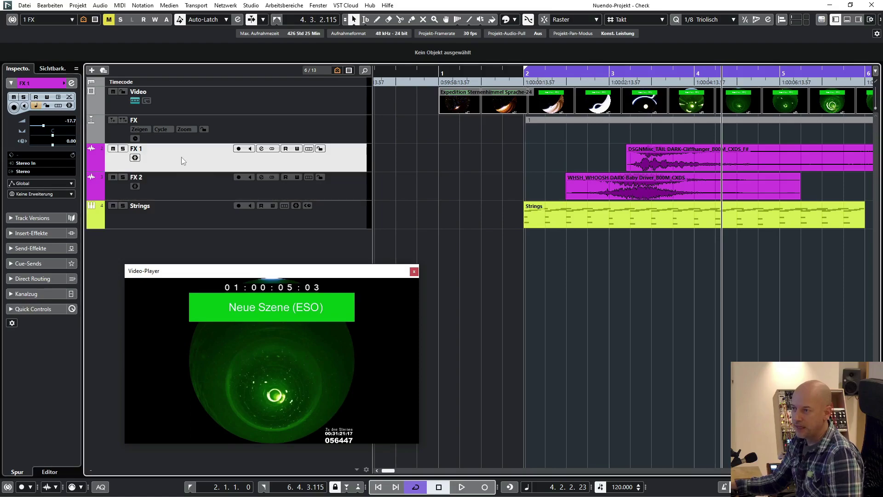
click(145, 192)
click(39, 107)
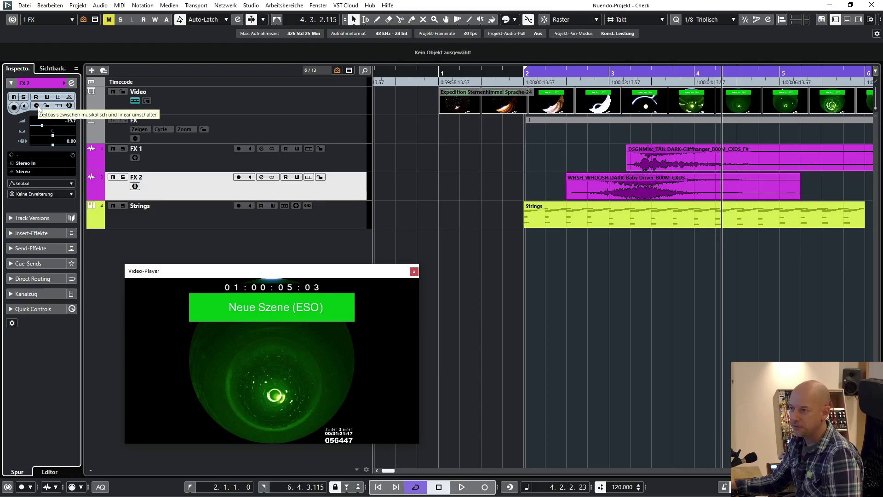
Select the Strings track and play the project with the video from the loop start, using linear FX tracks.
click(150, 217)
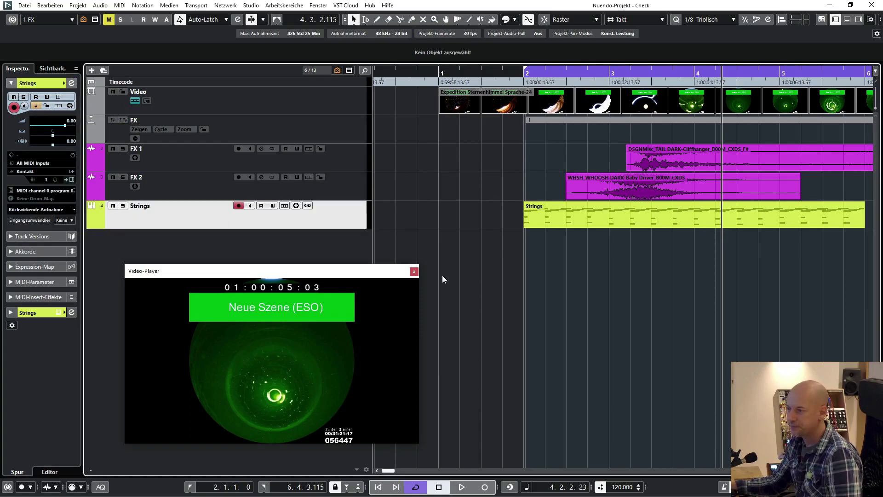
key(KP_1)
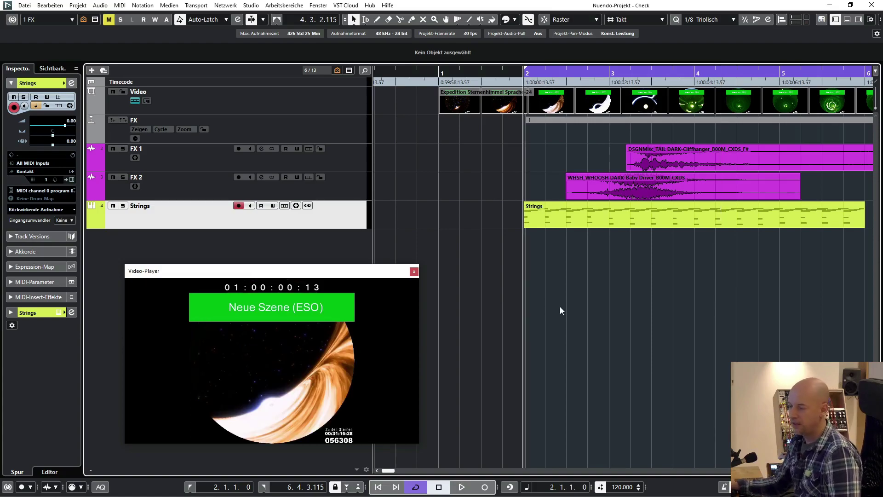
key(space)
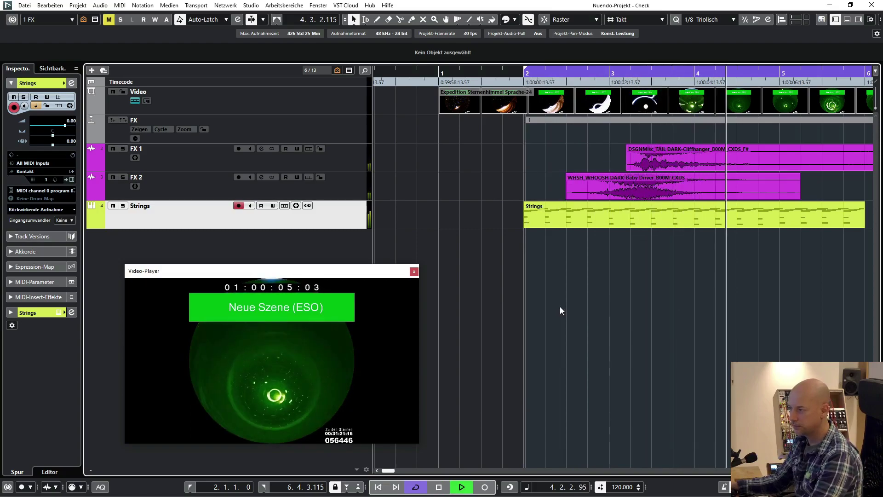
key(space)
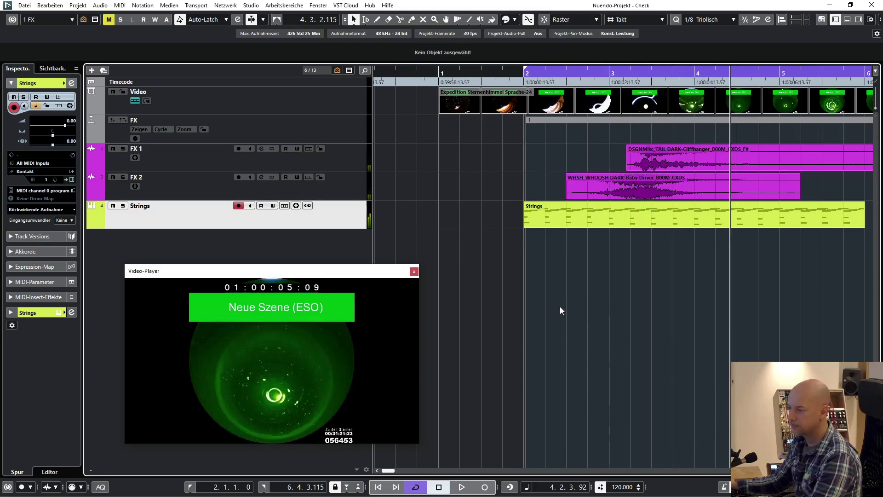
Set the project tempo to 80 BPM, then select the Strings part that starts at bar 2.
click(615, 487)
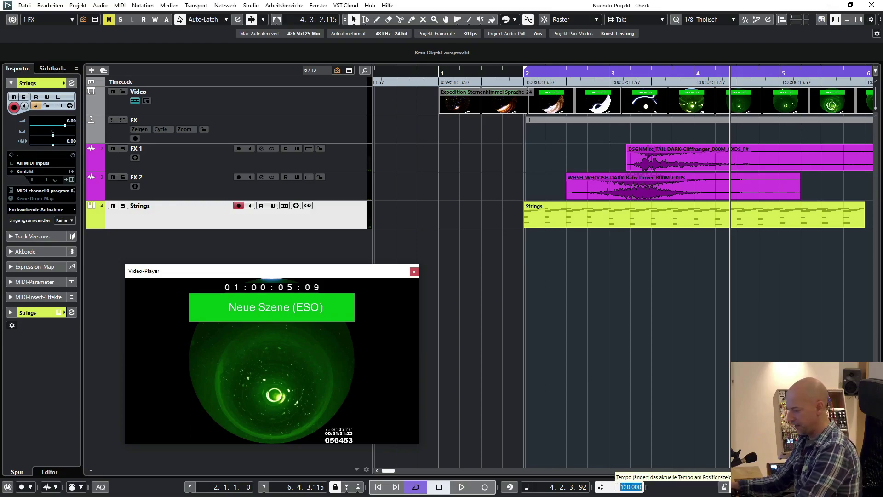
text(80)
key(Return)
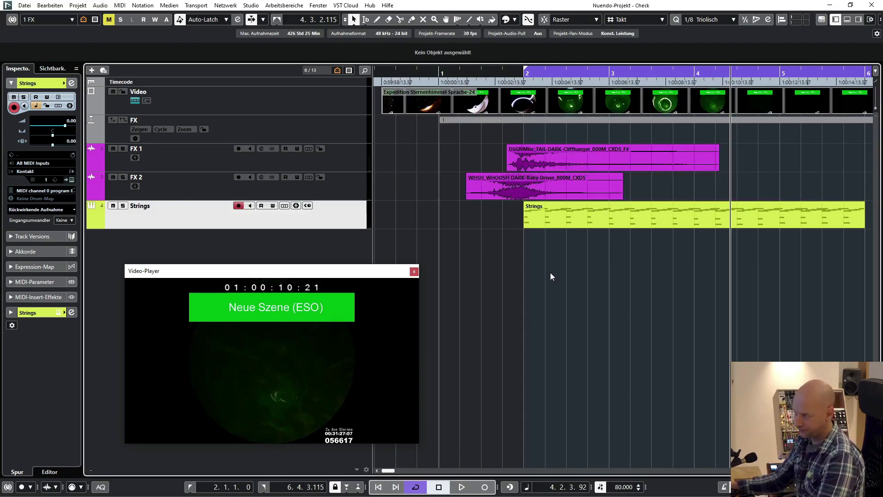
click(434, 70)
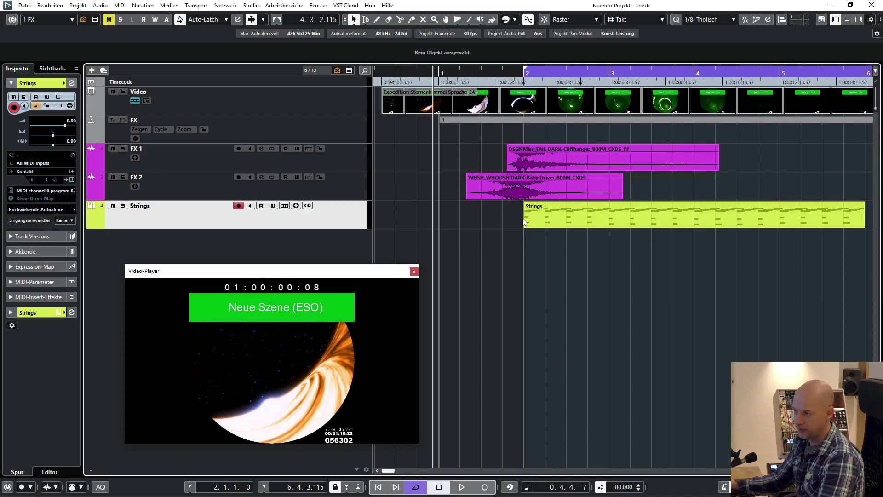
click(591, 216)
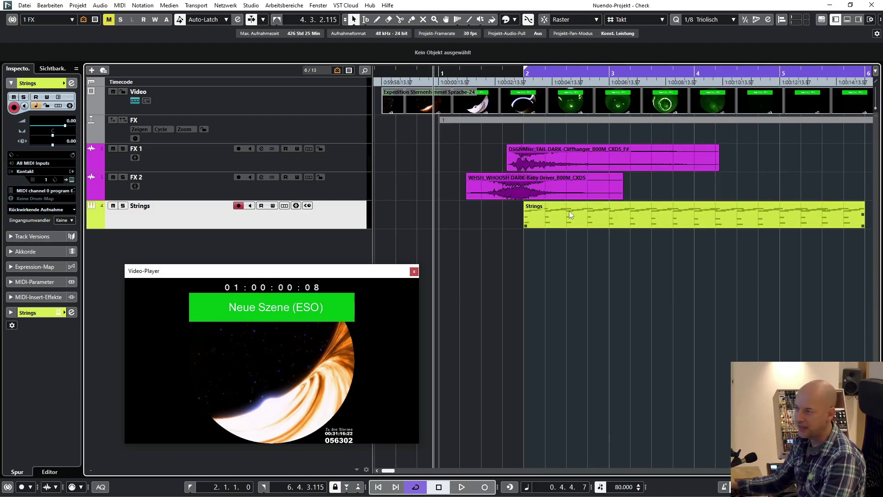
Solo the FX 1 and FX 2 tracks, play them against the video, stop playback and clear the solo.
click(456, 187)
click(203, 185)
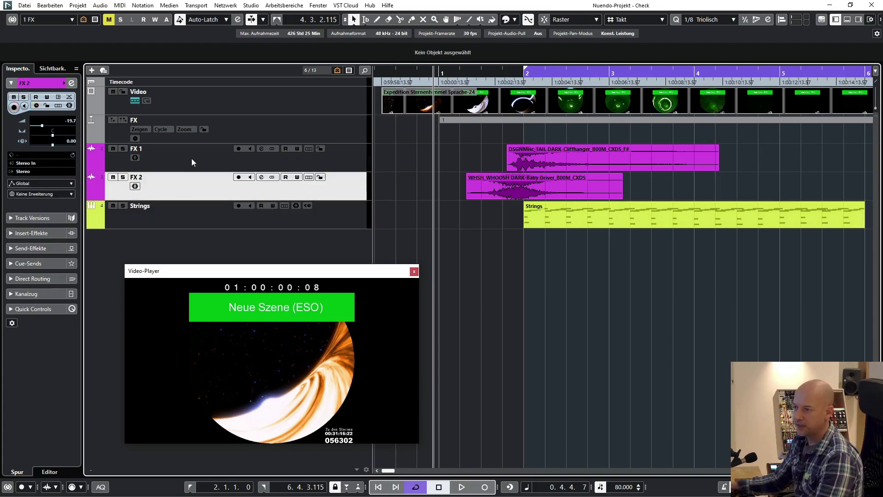
ctrl+click(191, 159)
key(s)
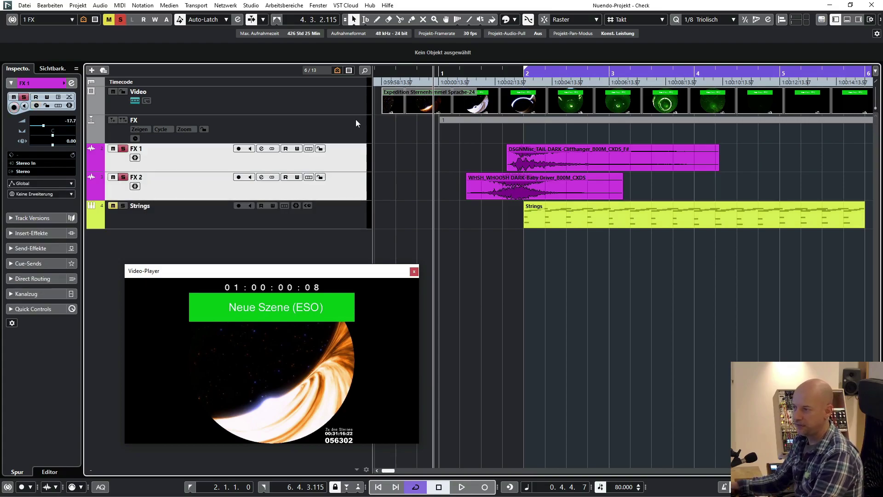
key(space)
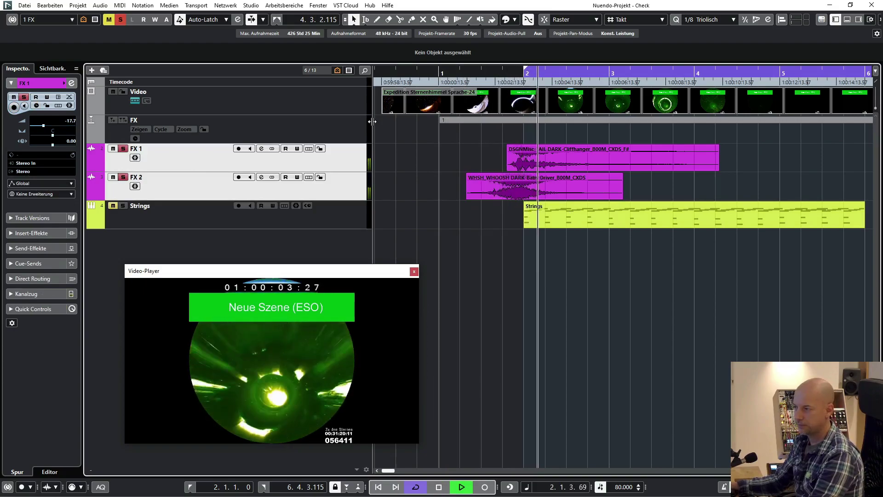
key(space)
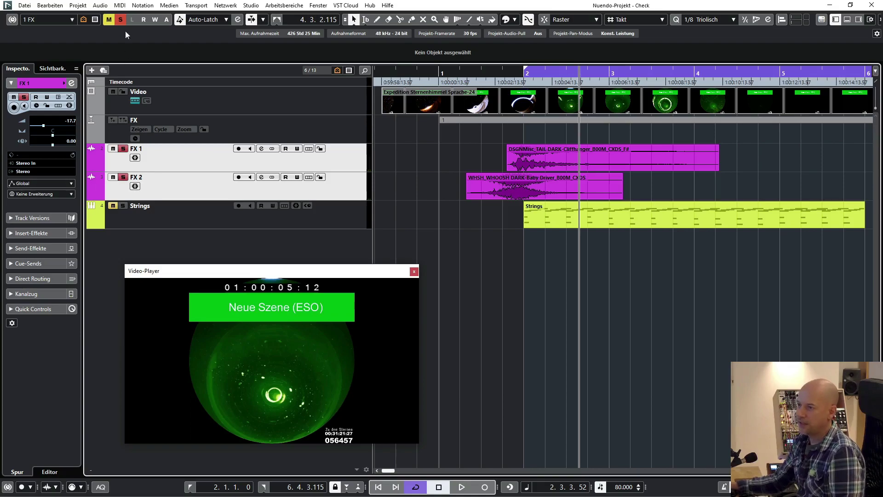
click(119, 21)
Move the Strings part to start at bar 1, and play the project from bar 1 with the video.
drag(582, 215, 501, 211)
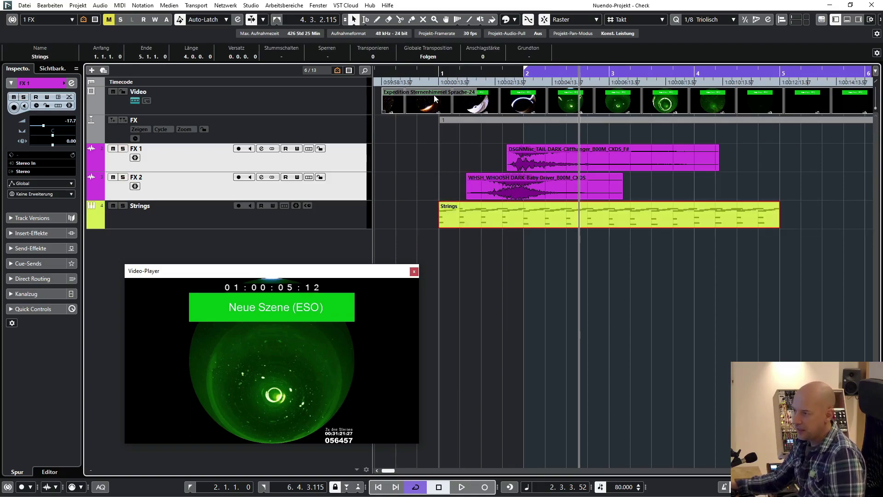
click(439, 73)
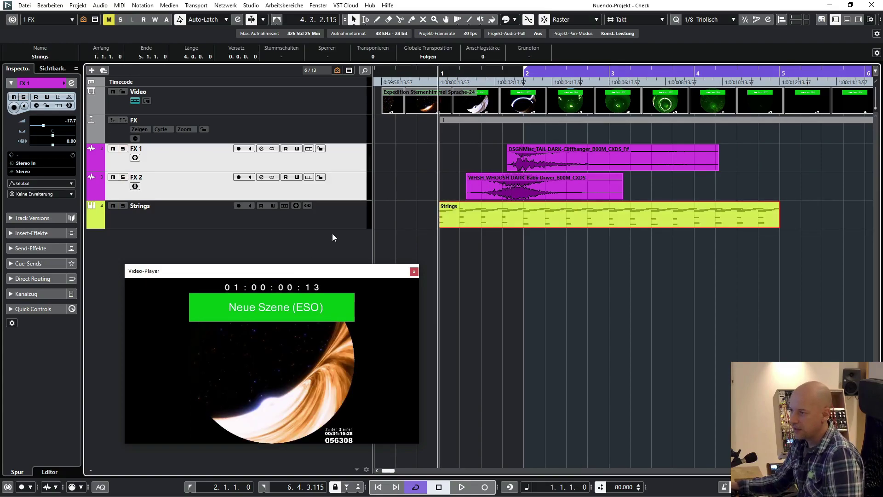
key(space)
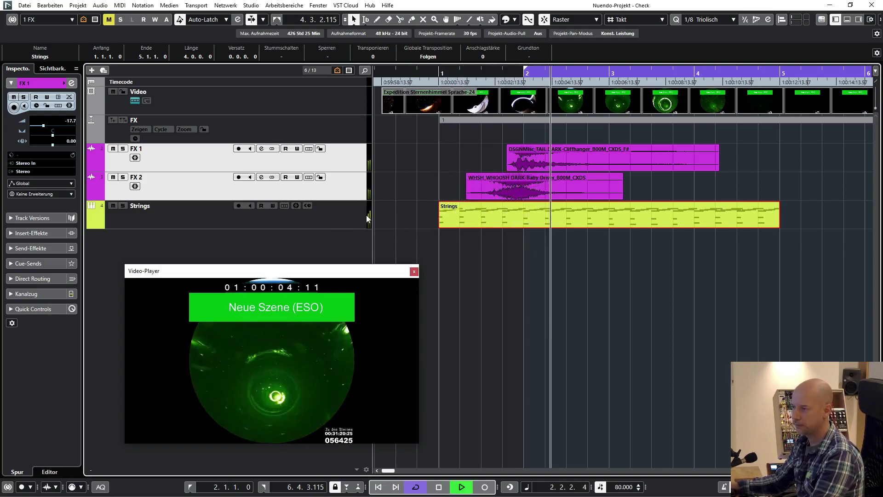
key(space)
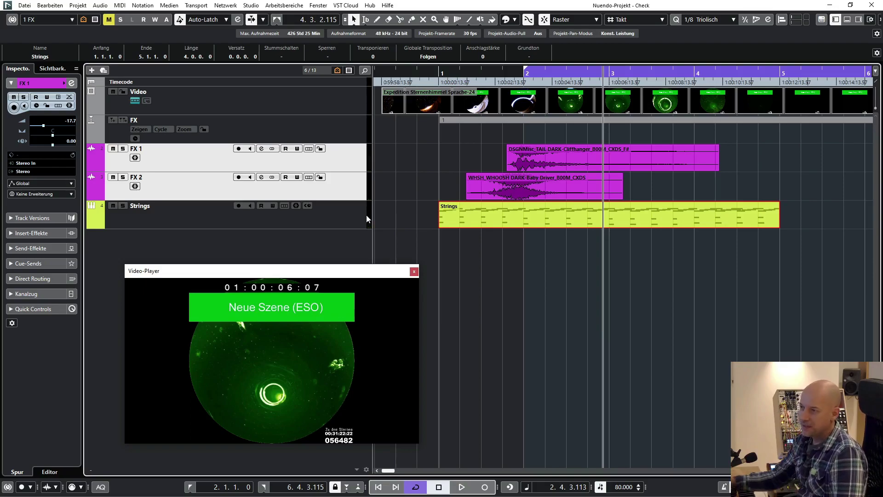
Select the FX marker track, reduce its height until the time base control is hidden, and restore the height.
click(352, 140)
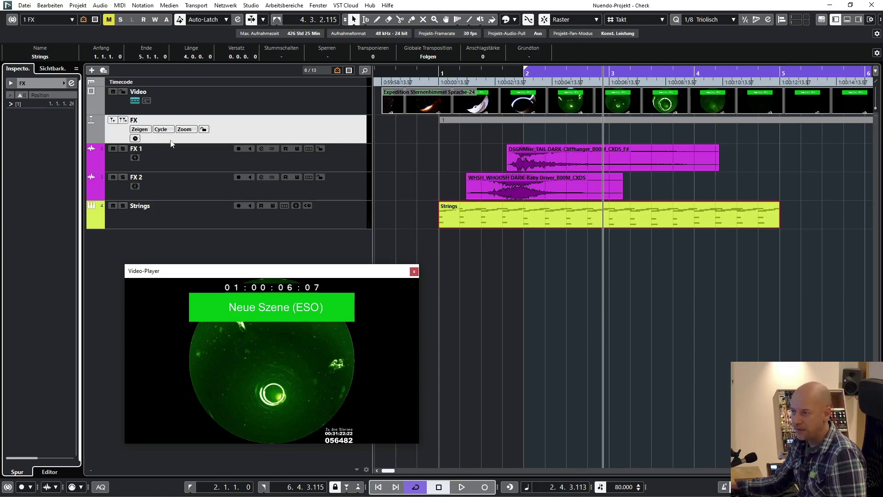
drag(170, 142, 169, 133)
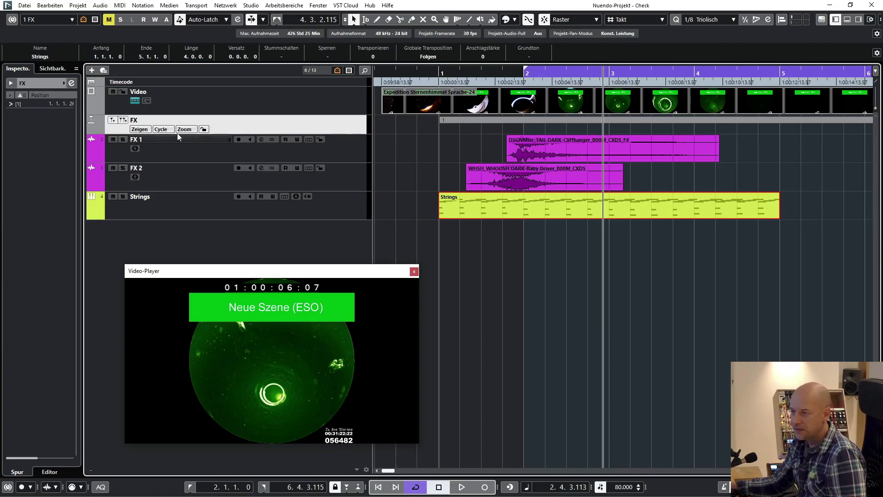
drag(239, 133, 235, 140)
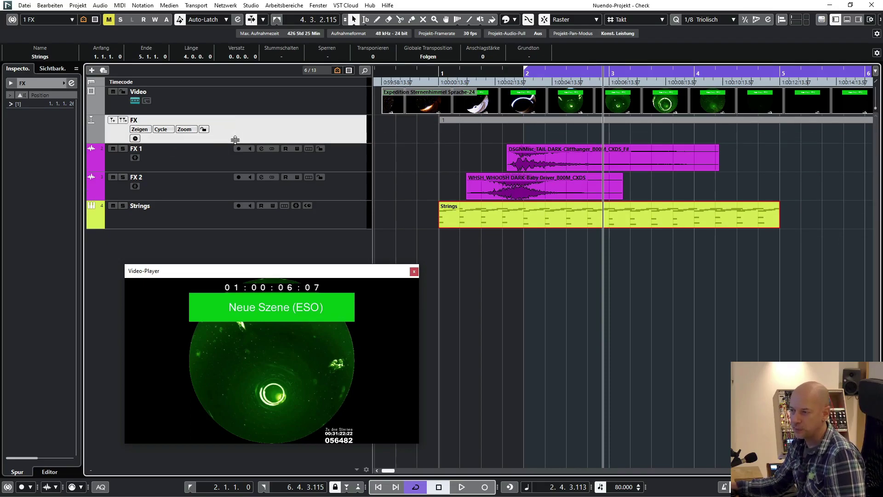
Toggle the FX marker track's time base between linear and musical several times, ending on linear.
click(135, 139)
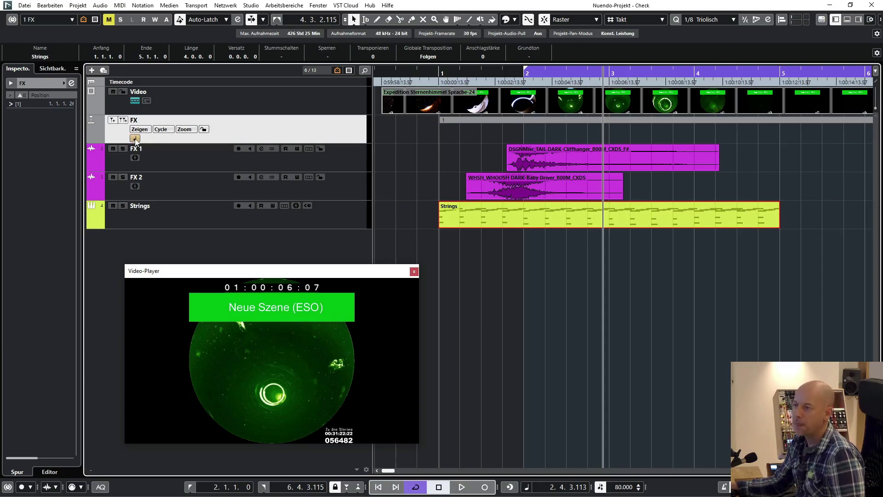
click(135, 139)
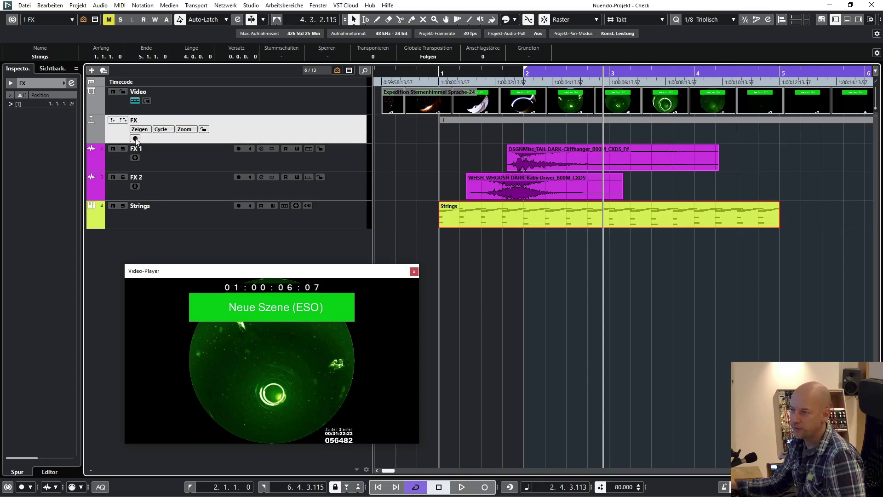
click(136, 139)
click(135, 139)
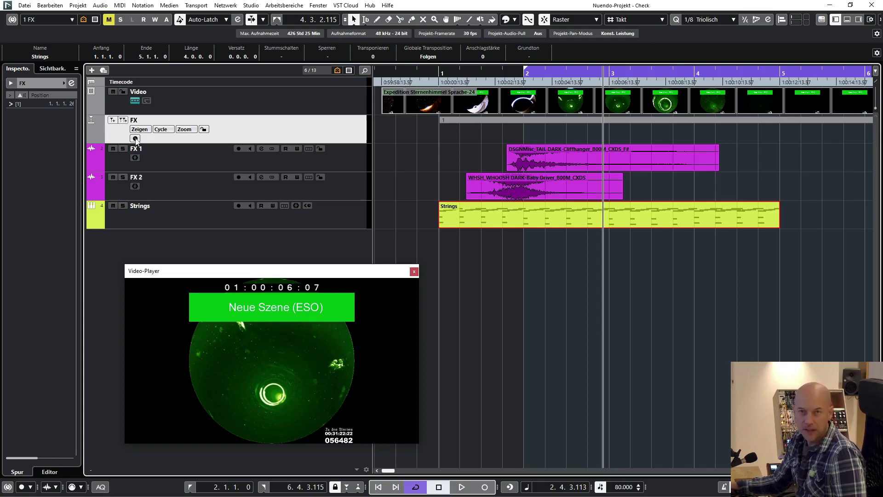
click(135, 139)
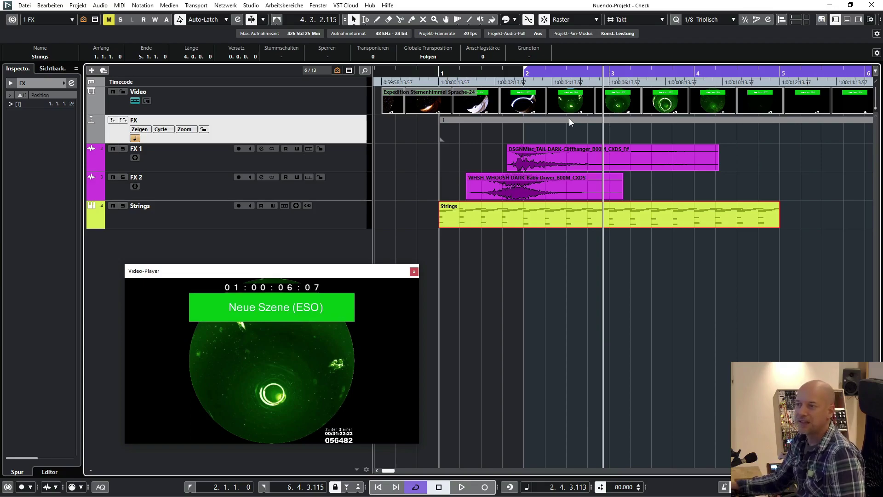
click(135, 140)
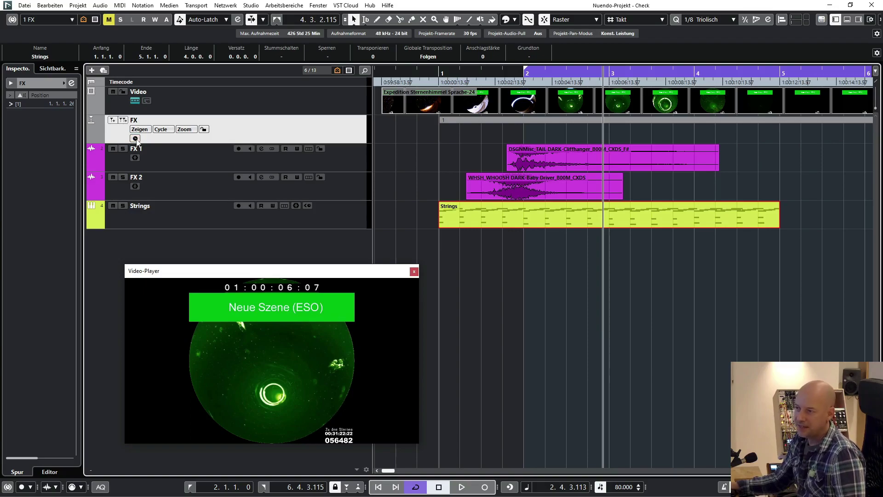
Move the video player clear of the track list, add a group track and increase its height.
drag(234, 272, 555, 294)
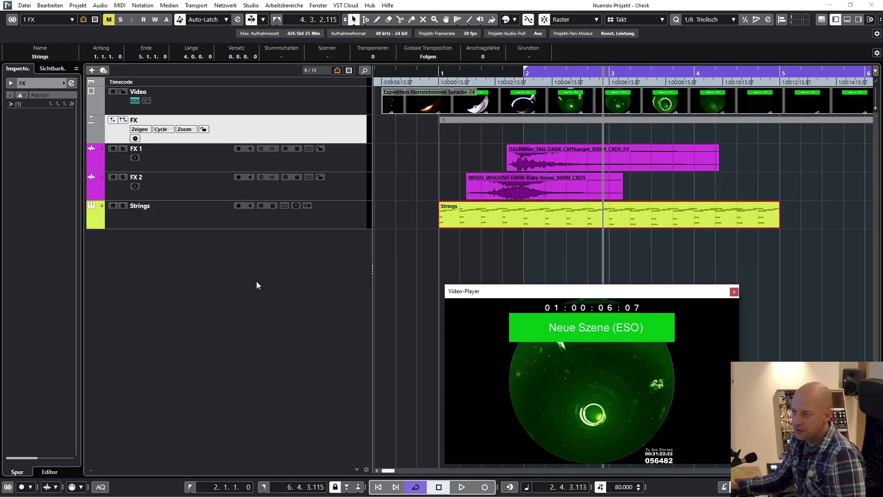
right_click(278, 268)
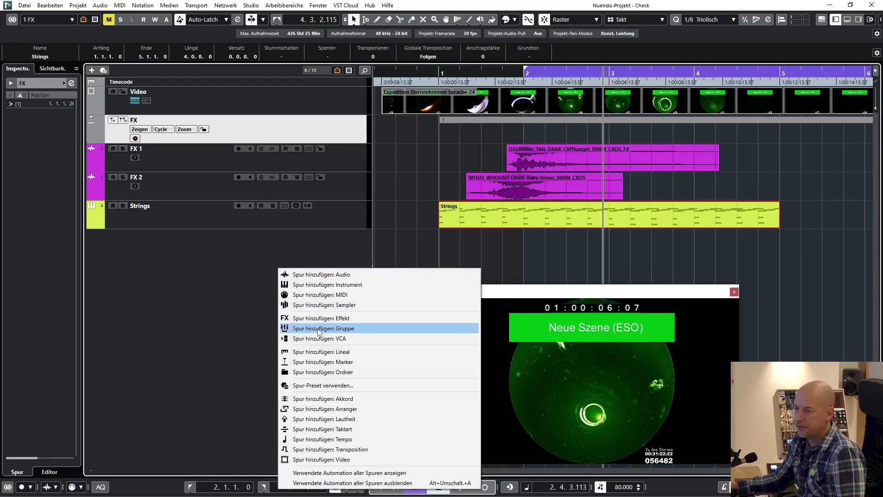
click(320, 329)
click(463, 282)
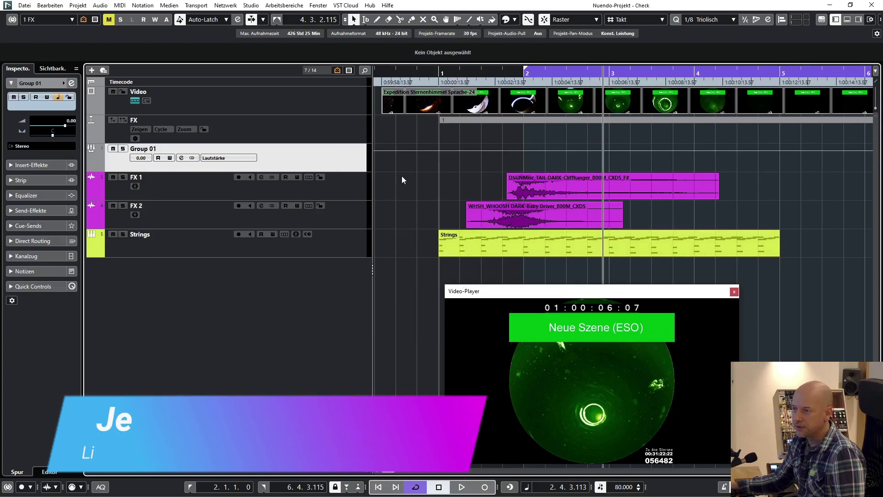
drag(351, 170, 355, 194)
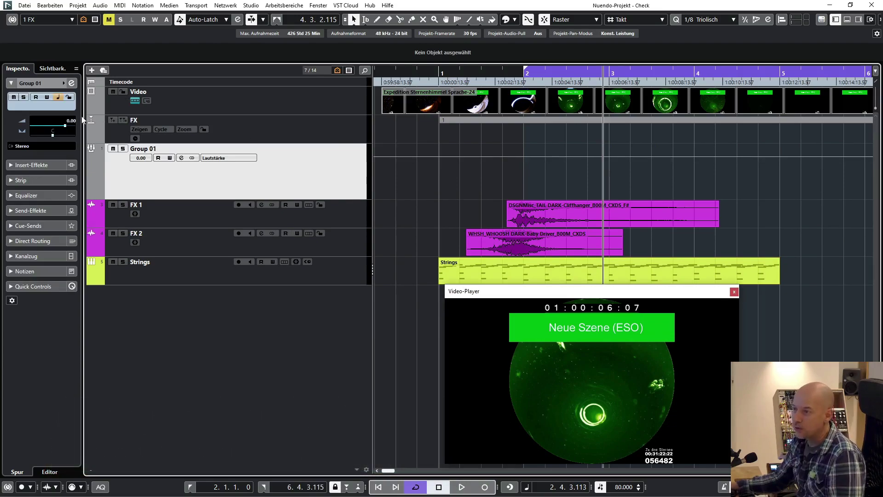
Draw volume automation on the group track that falls from 0.00 at about bar 1 to -∞ at bar 2.
click(437, 156)
click(523, 156)
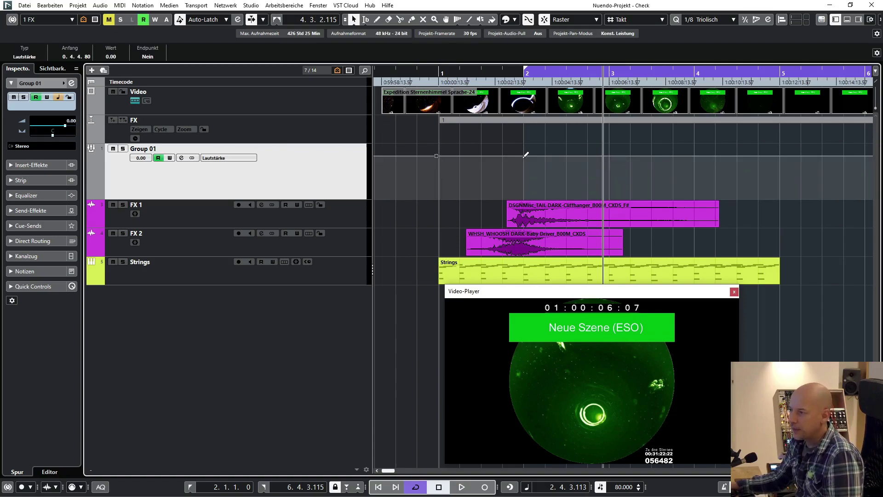
drag(524, 158, 525, 205)
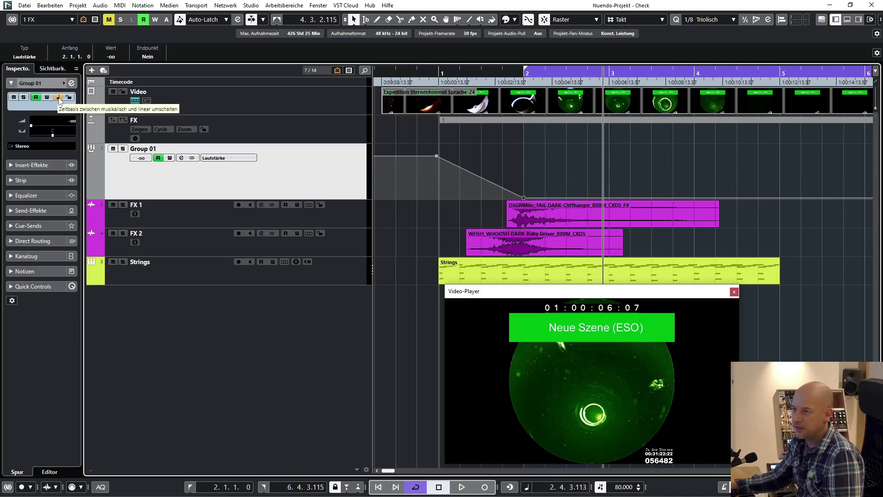
Set the project tempo to 120 BPM and back to 80 BPM to test the group track's automation in musical time base.
click(617, 487)
text(12)
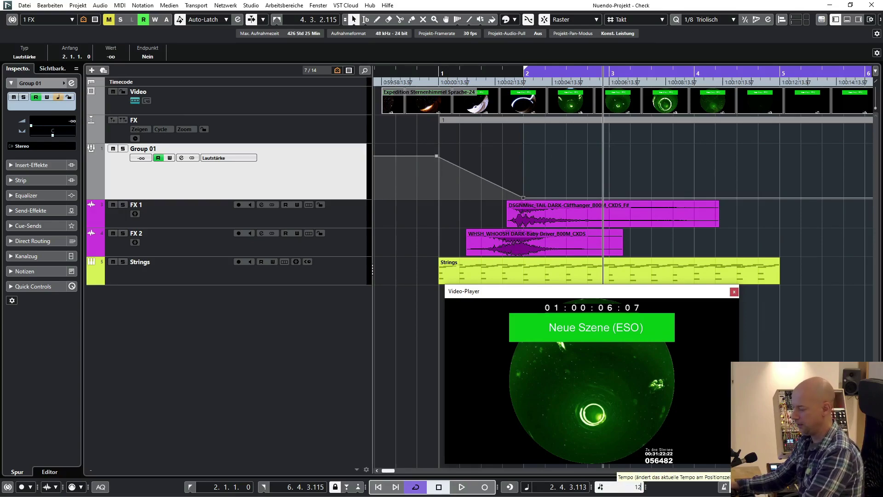
text(0)
key(Return)
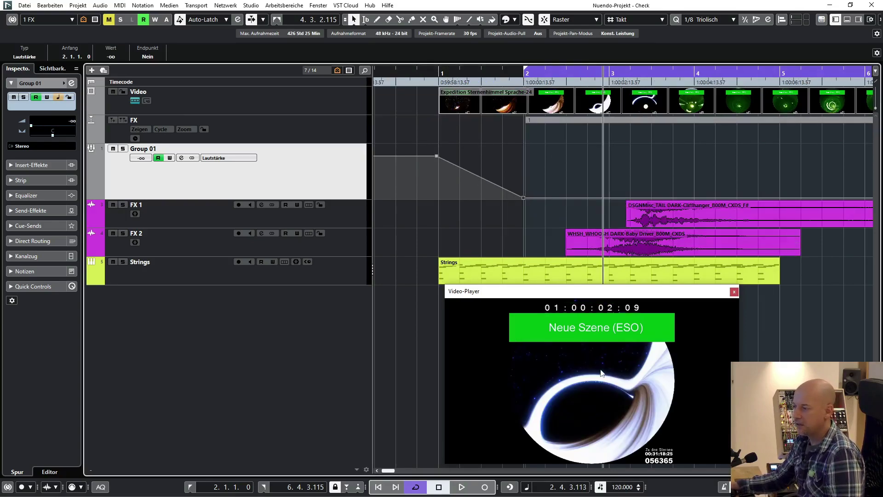
click(618, 487)
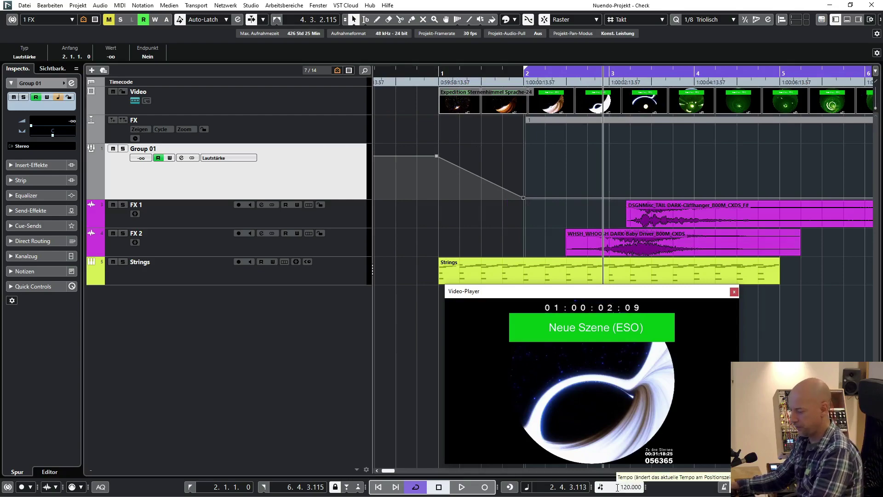
text(80)
key(Return)
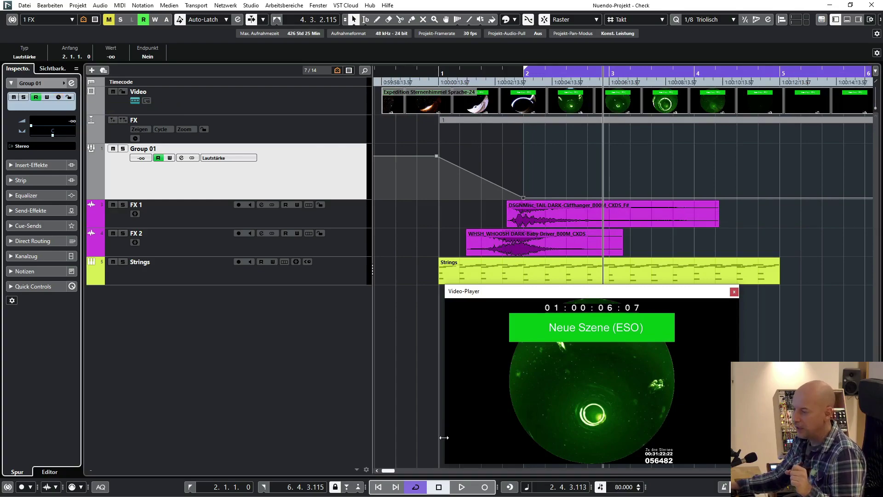
With the group track in linear time base, set the project tempo to 120 BPM and check its volume automation points.
click(621, 488)
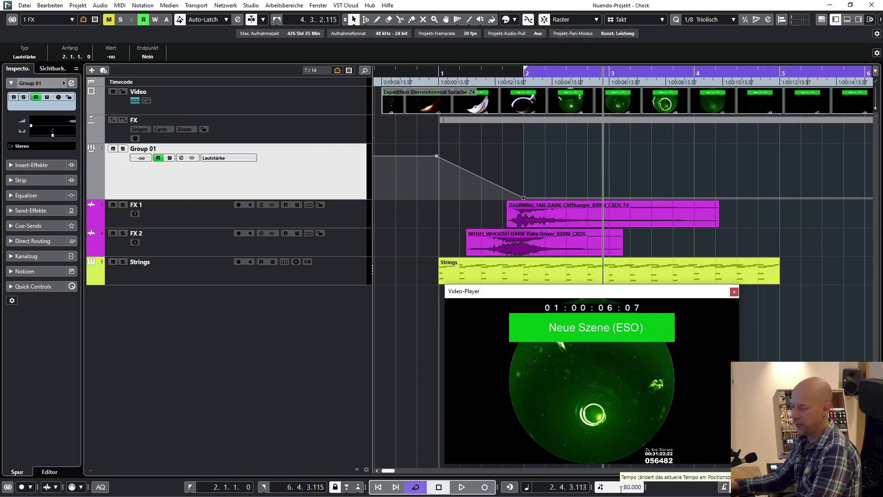
text(120)
key(Return)
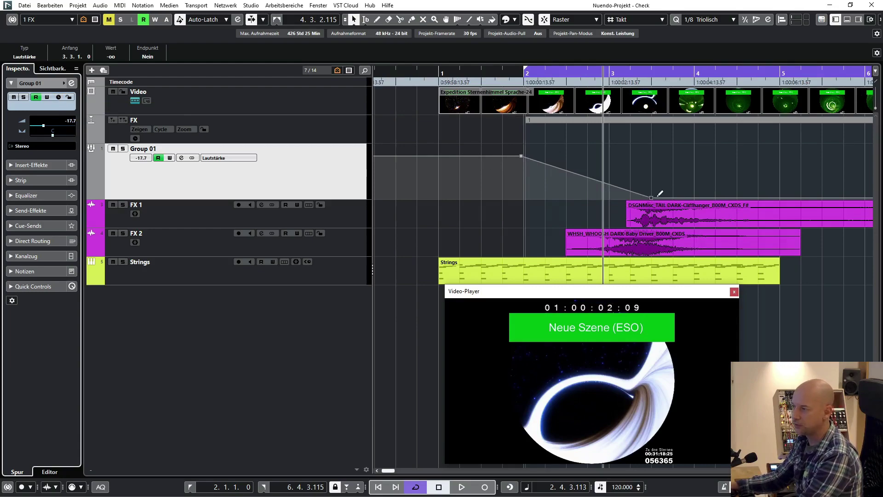
mouse_move(653, 199)
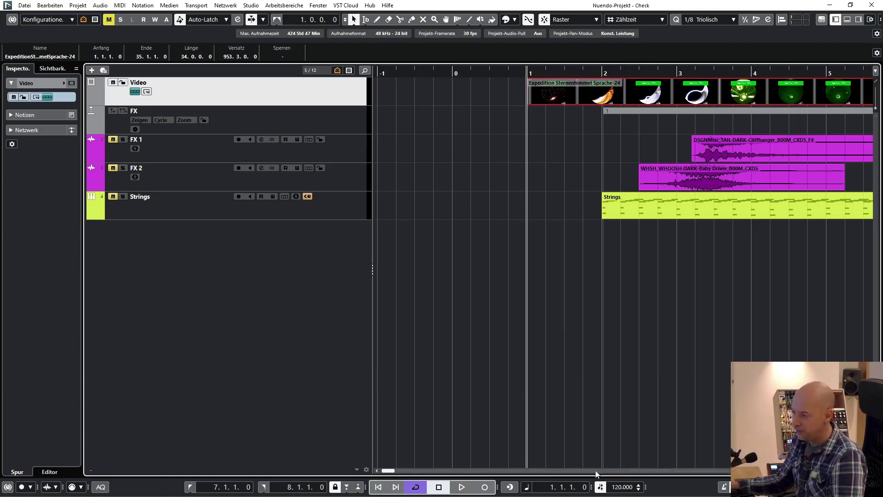
Set the project tempo to 100 BPM to compare the video and track positions, and restore it to 120 BPM.
double_click(620, 487)
key(Return)
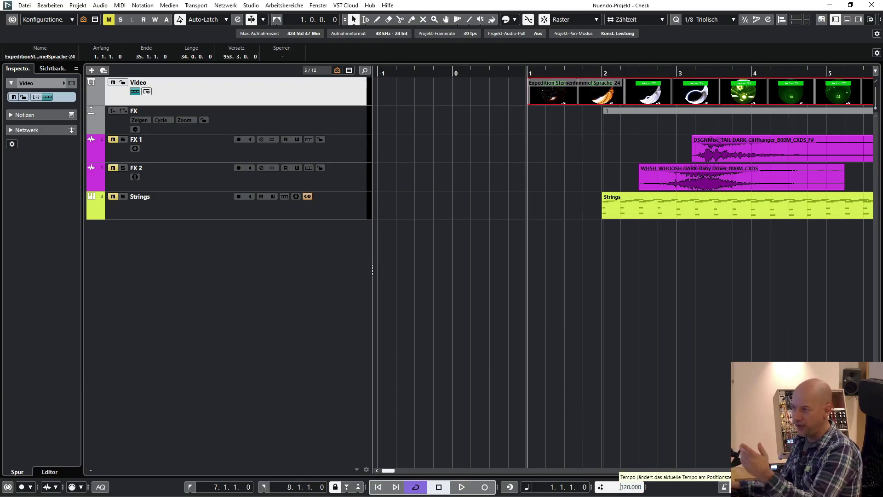
double_click(621, 487)
text(100)
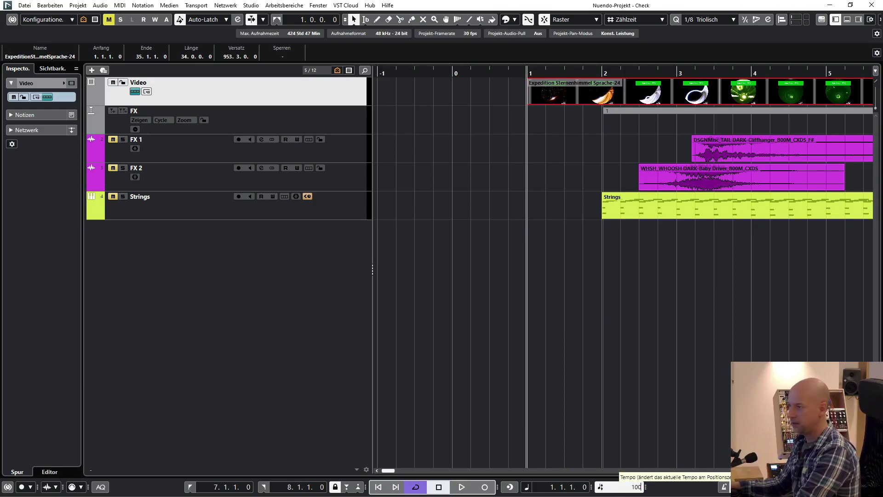
key(Return)
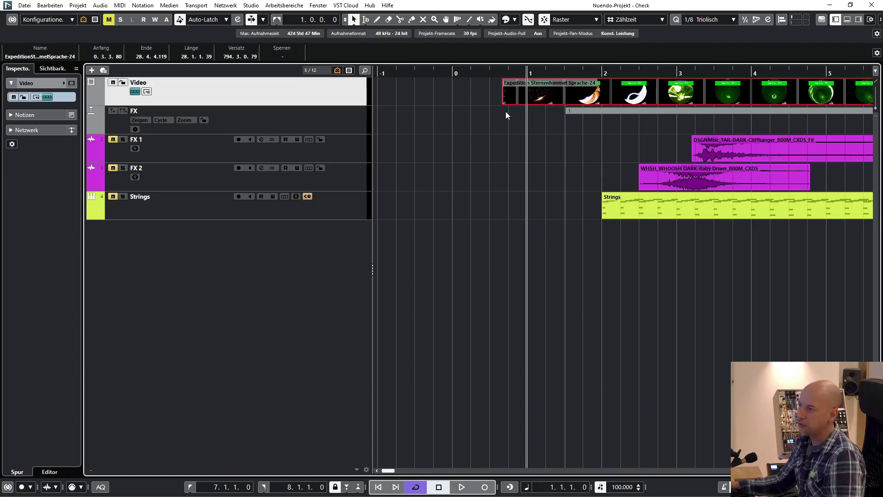
double_click(625, 488)
text(120)
key(Return)
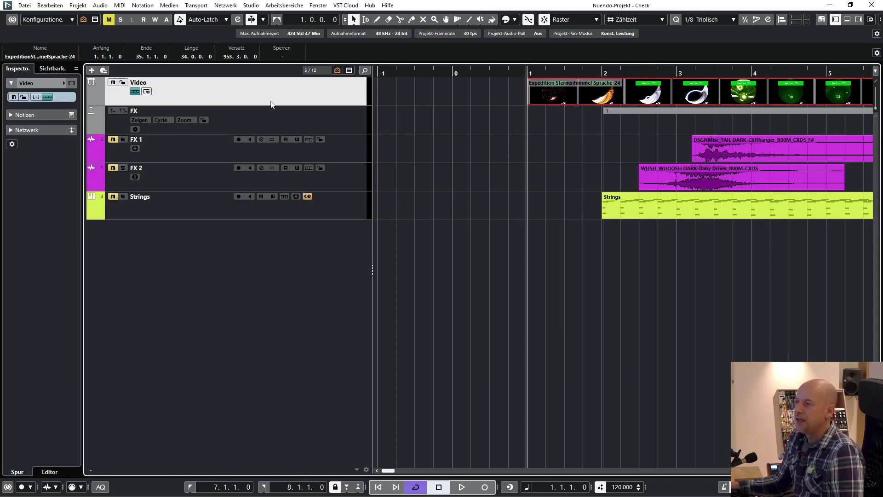
Lock the Video track and try to move its clip to a later bar.
click(23, 97)
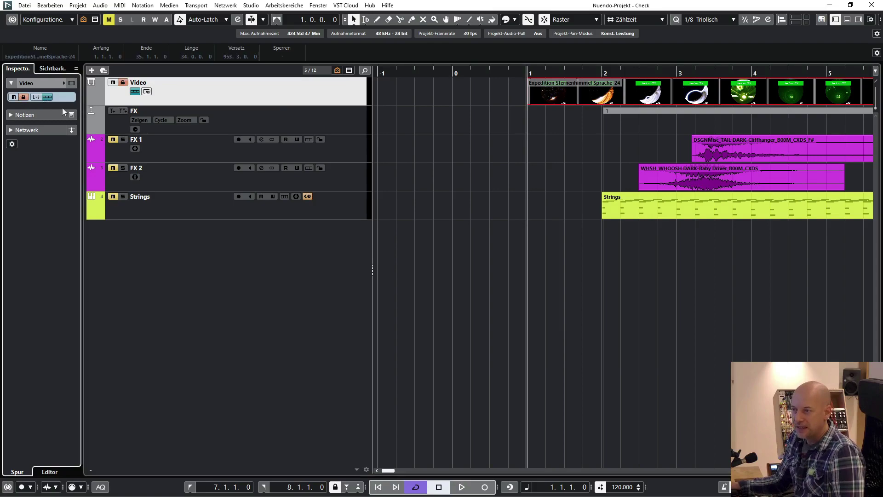
drag(549, 86, 626, 87)
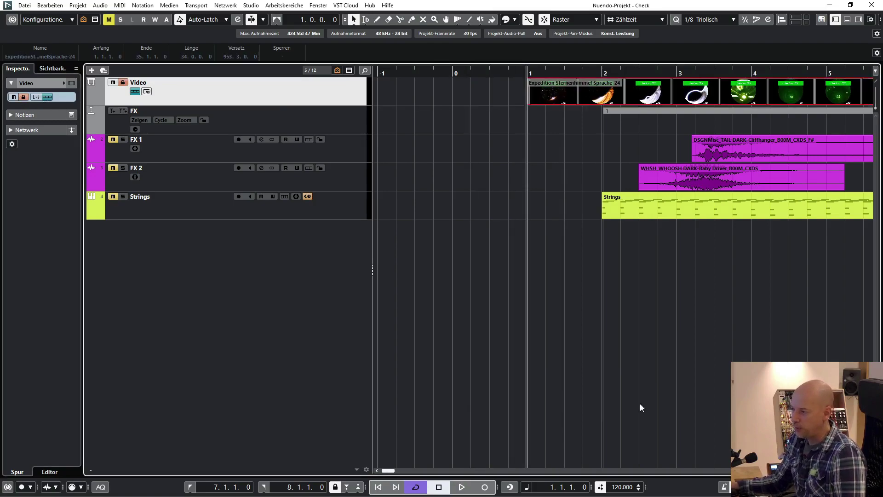
With the Video track locked, set the project tempo to 100 BPM to test its clip position, and restore it to 120 BPM.
click(621, 487)
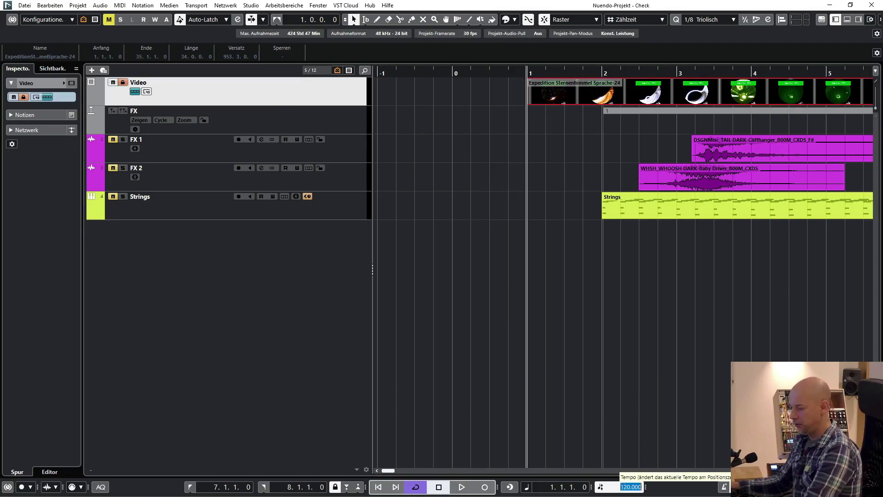
text(100)
key(Return)
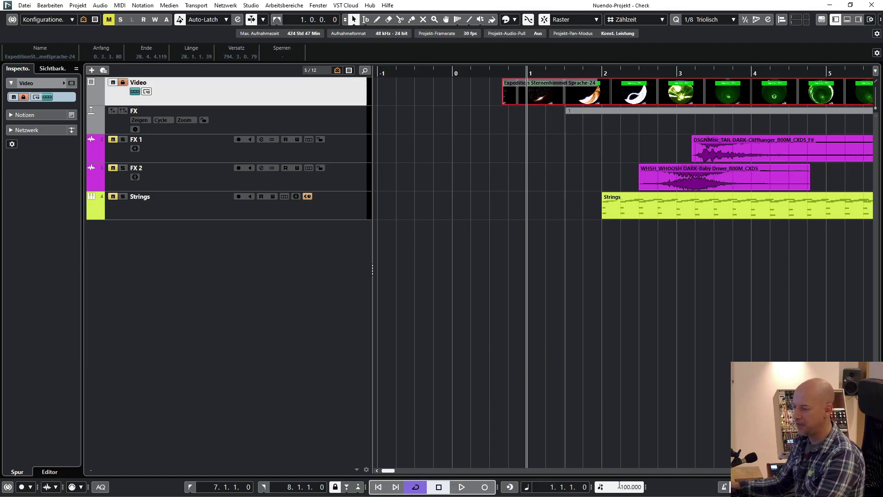
click(619, 487)
text(120)
key(Return)
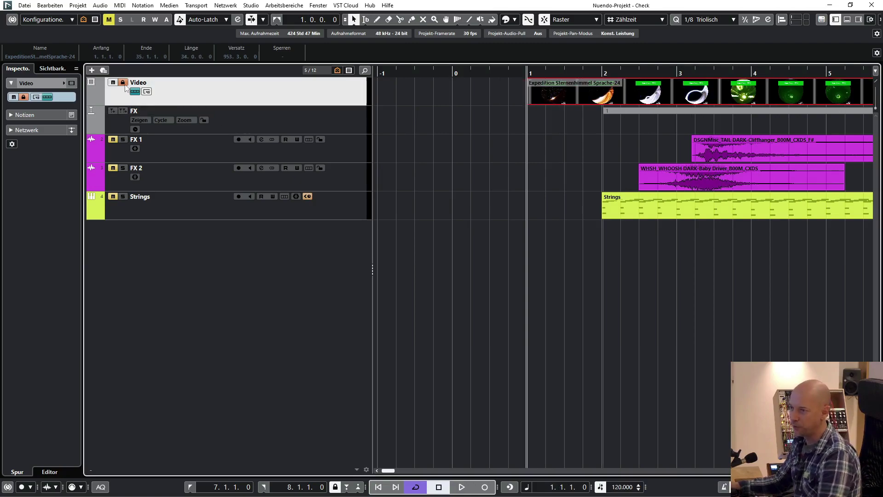
Unlock the Video track, deselect its clip, and add a Tempo track directly below it.
click(123, 83)
click(491, 92)
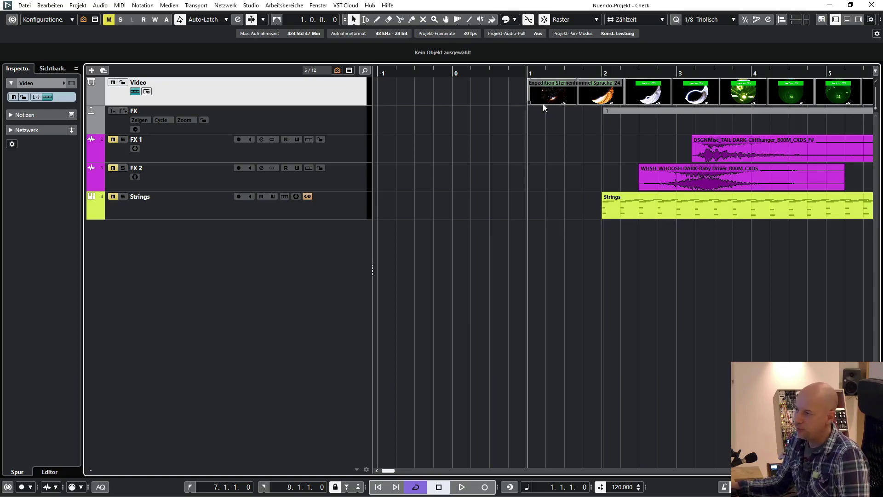
right_click(256, 89)
mouse_move(323, 96)
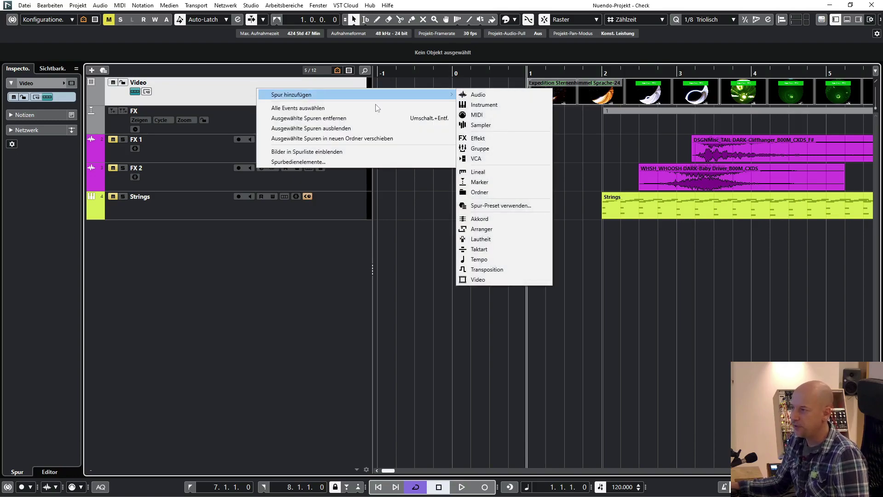
click(478, 259)
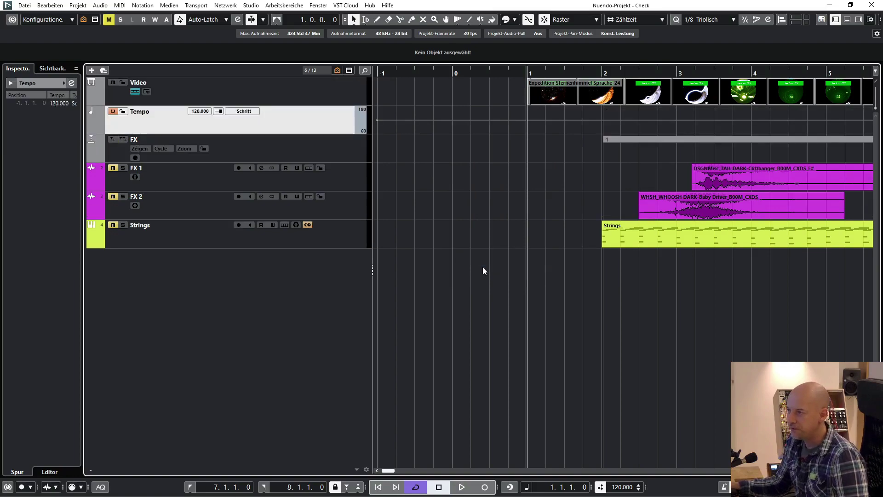
Insert a tempo event at bar 1 with the Time Warp tool, and briefly play the project from there with the selection tool active.
click(458, 21)
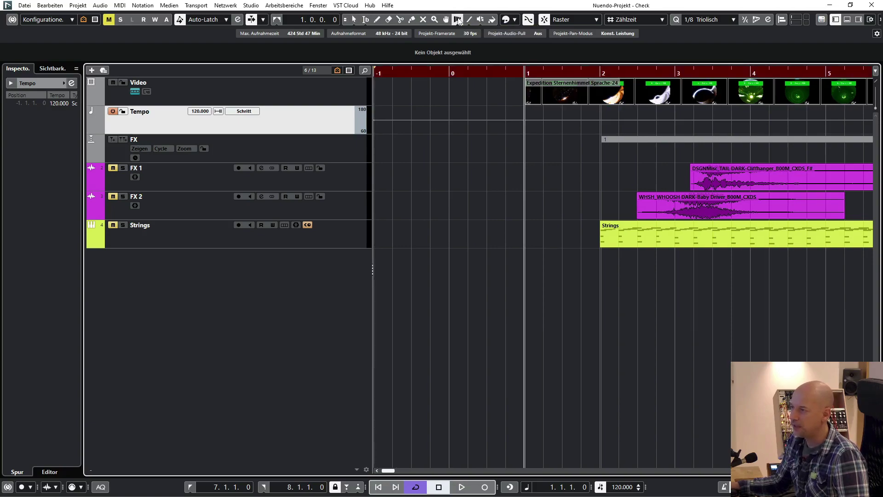
click(526, 119)
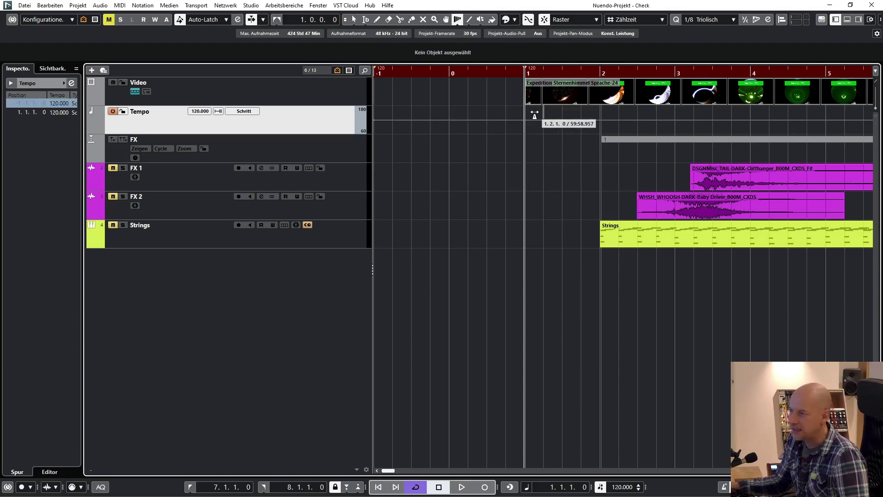
click(57, 113)
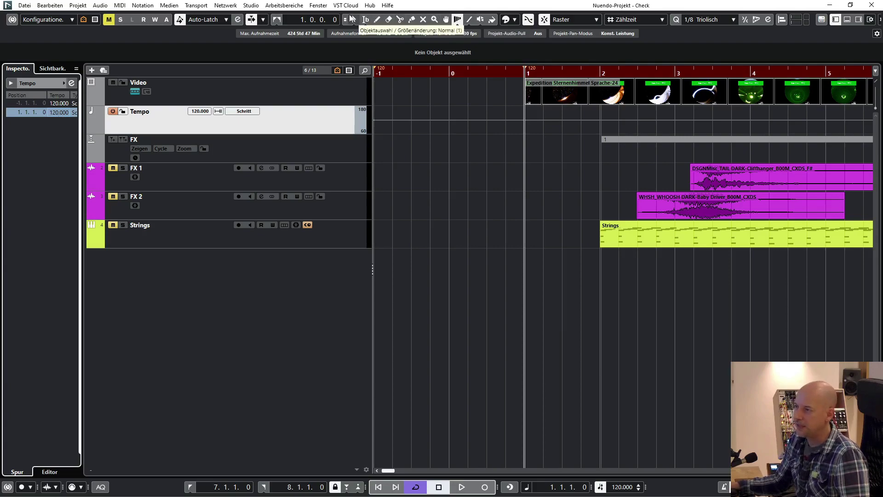
key(1)
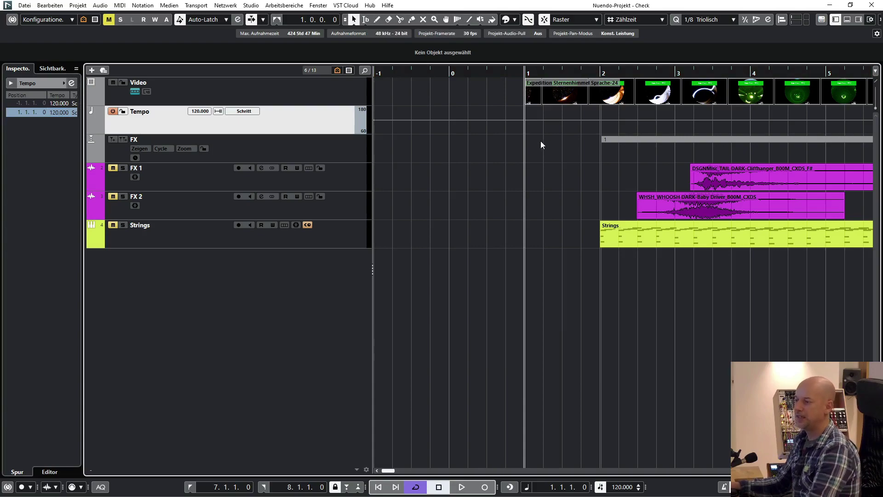
key(space)
key(space)
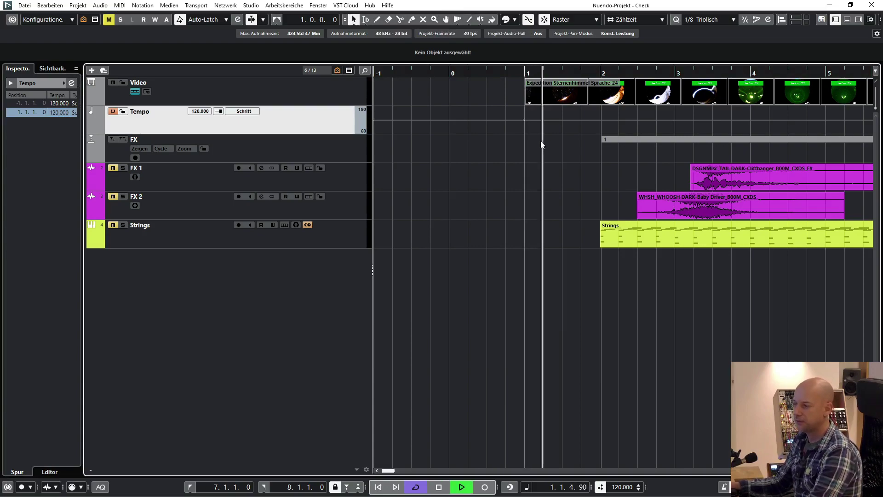
Change the tempo event at bar 1 to 100 BPM and further down to 80 BPM to compare the track positions.
double_click(60, 111)
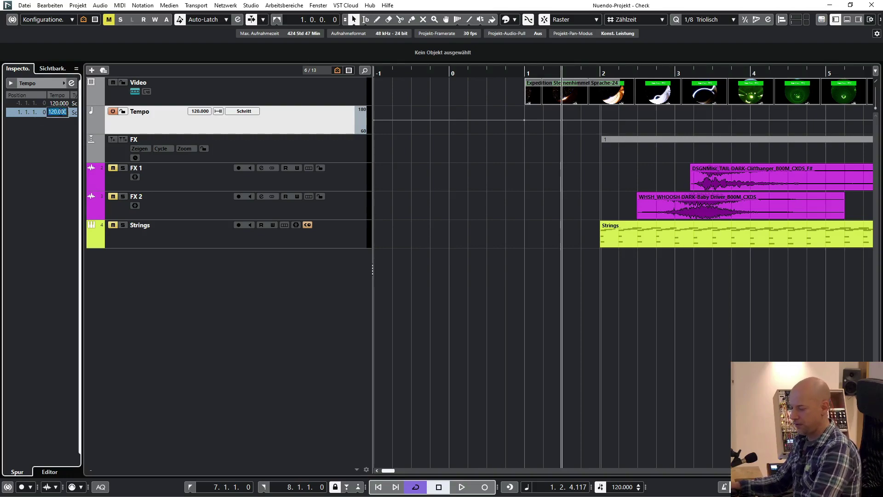
text(100)
key(Return)
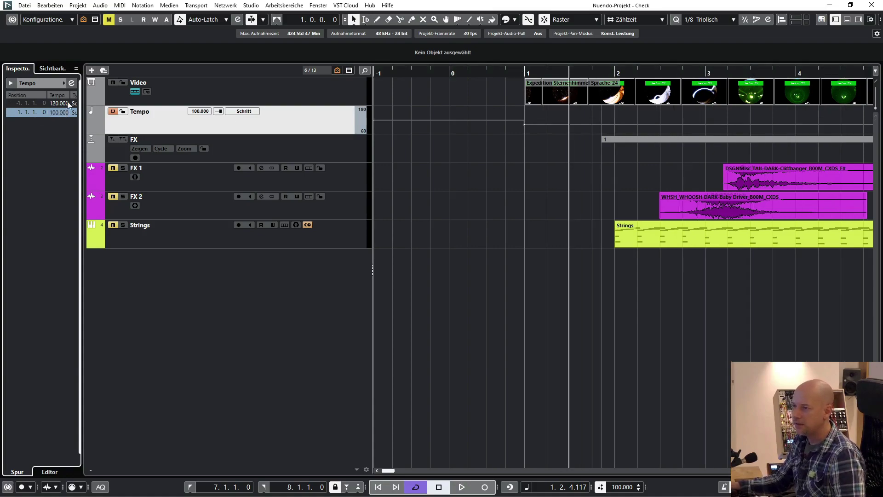
double_click(57, 111)
text(80)
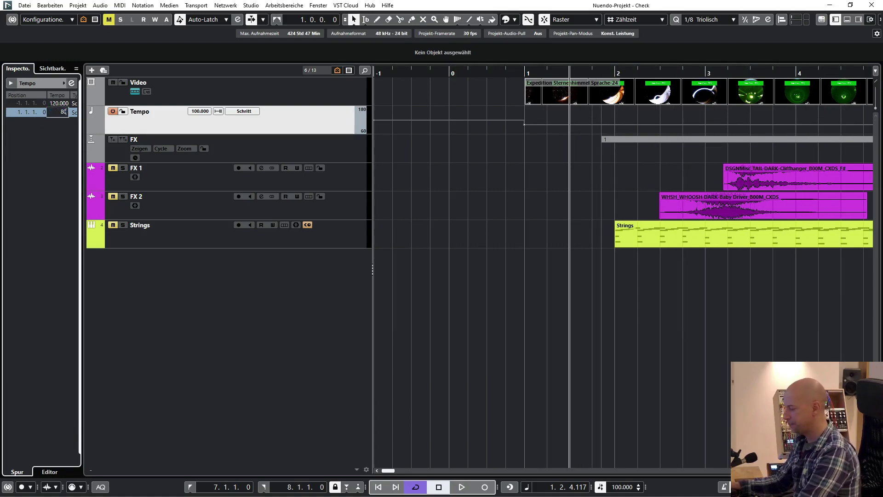
key(Return)
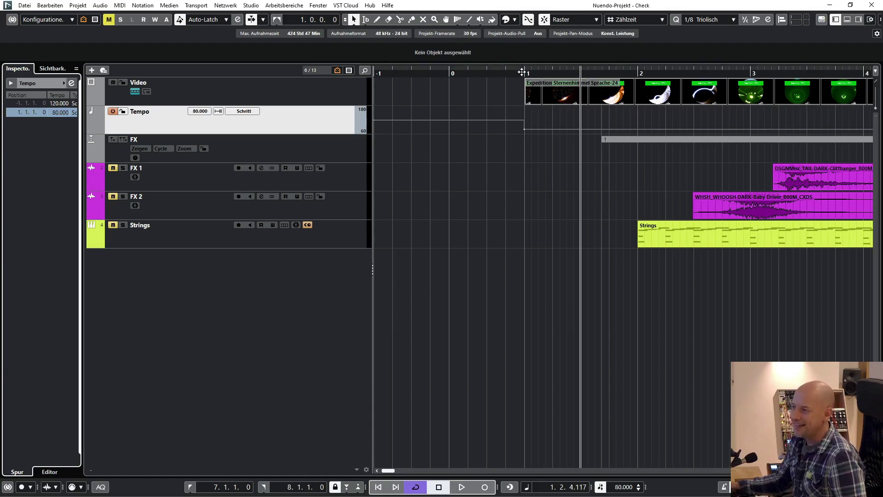
In the editing preferences, set the default track time base to "Einstellung der primären Anzeige im Transportfeld übernehmen" and apply it.
click(534, 90)
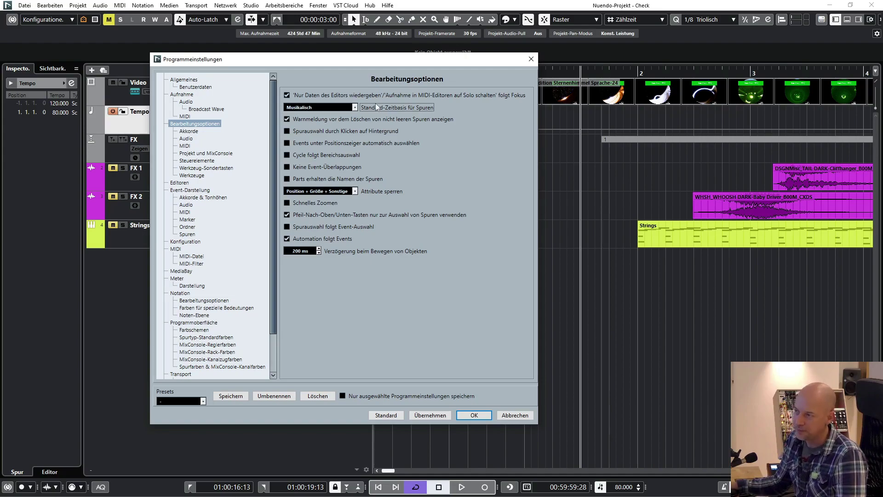
click(355, 107)
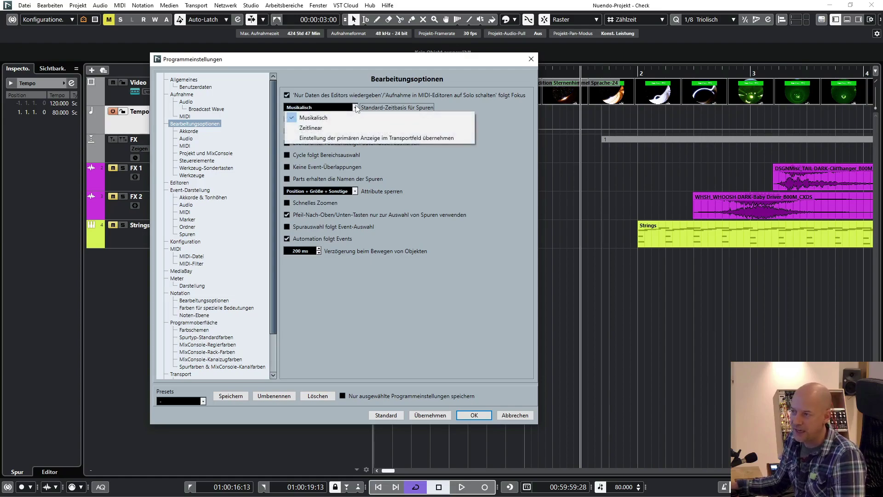
click(378, 138)
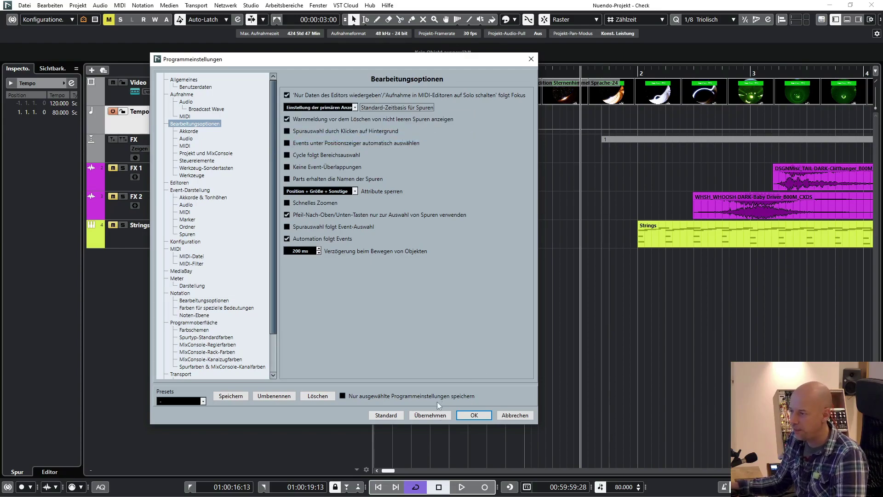
click(430, 415)
click(473, 415)
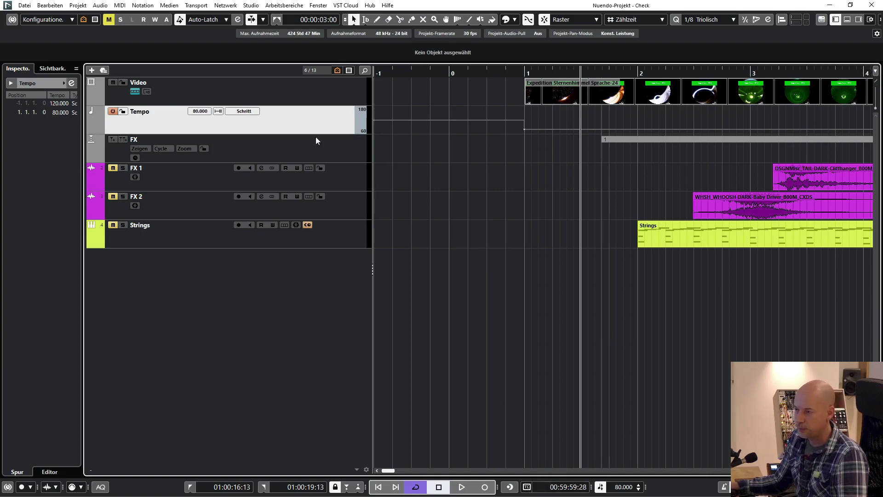
With timecode as the primary time display, add one stereo audio track below the FX marker track.
right_click(325, 148)
mouse_move(409, 151)
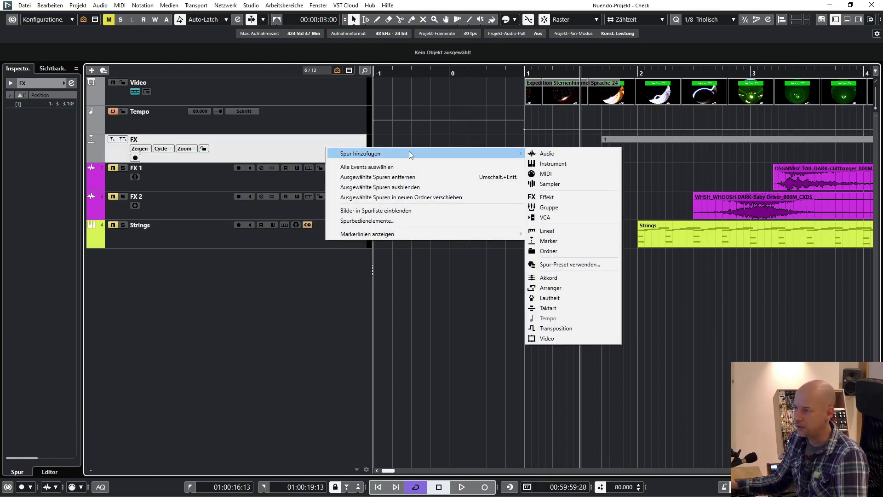
click(554, 153)
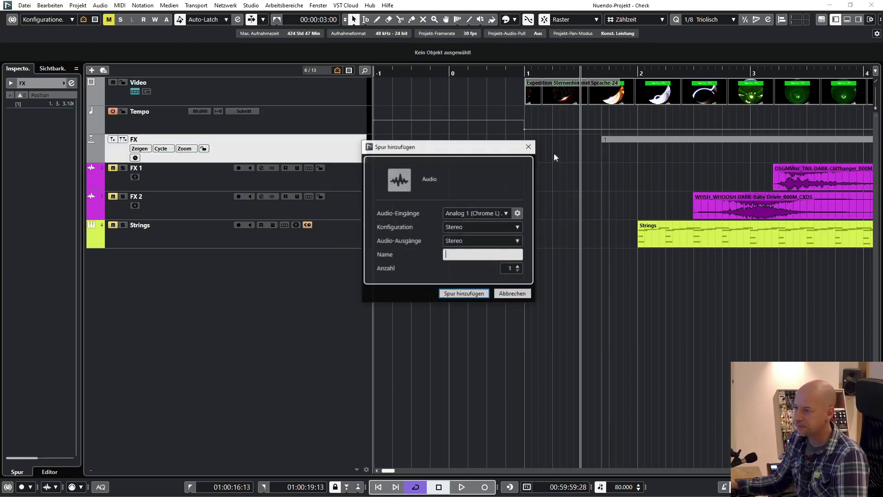
click(459, 296)
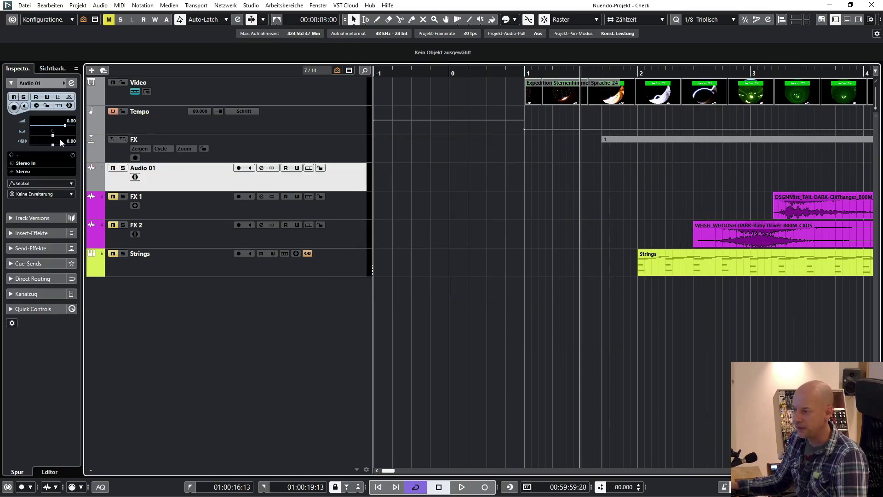
Switch the primary time display to Takte+Zählzeiten and add another stereo audio track below Audio 01.
click(527, 488)
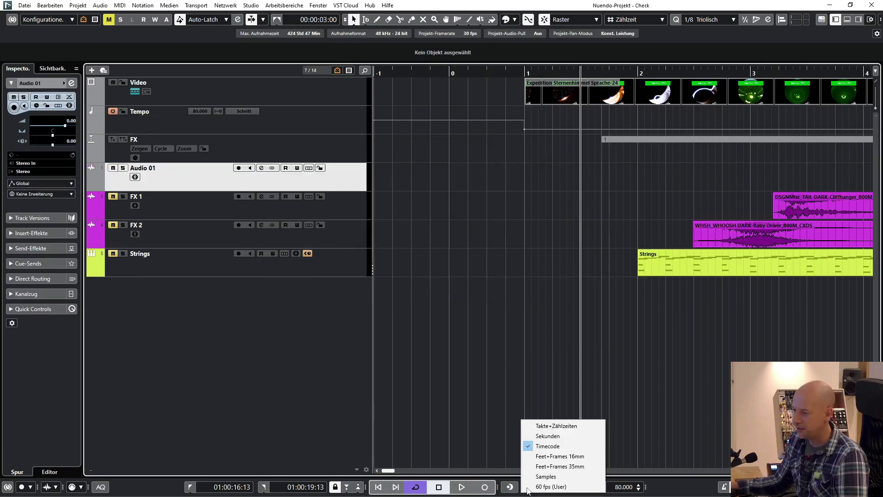
click(553, 426)
right_click(215, 182)
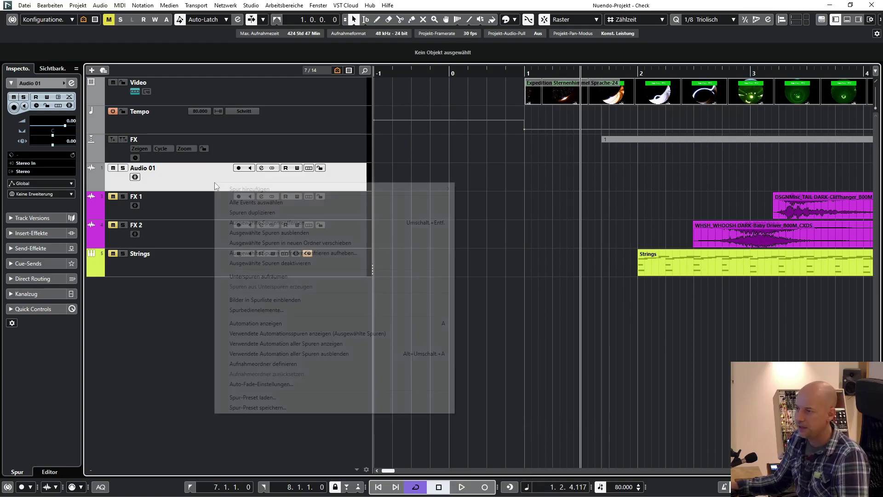
mouse_move(281, 188)
click(465, 189)
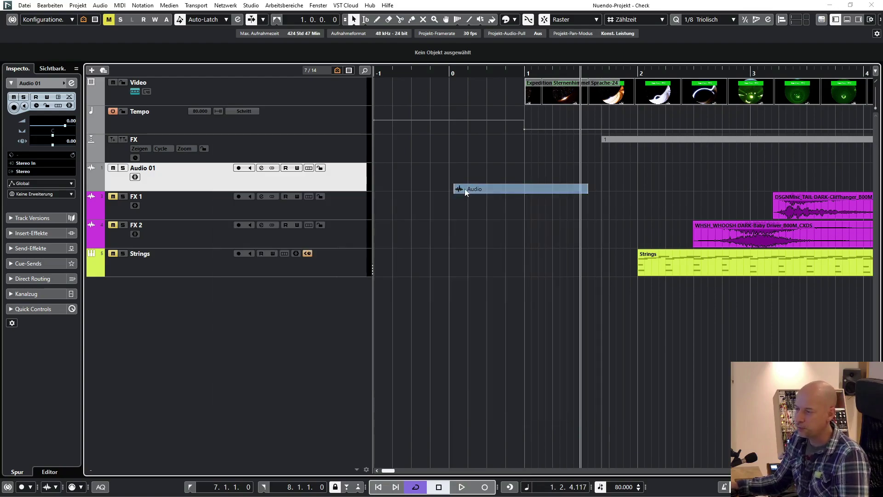
click(451, 295)
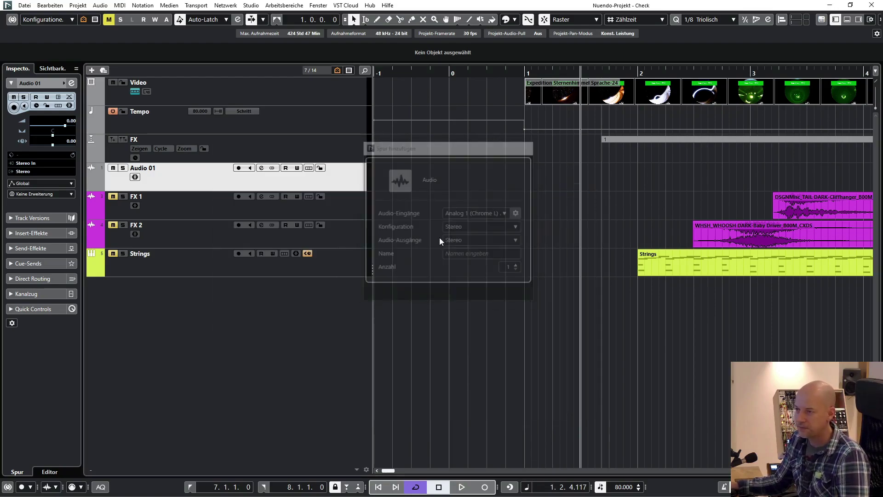